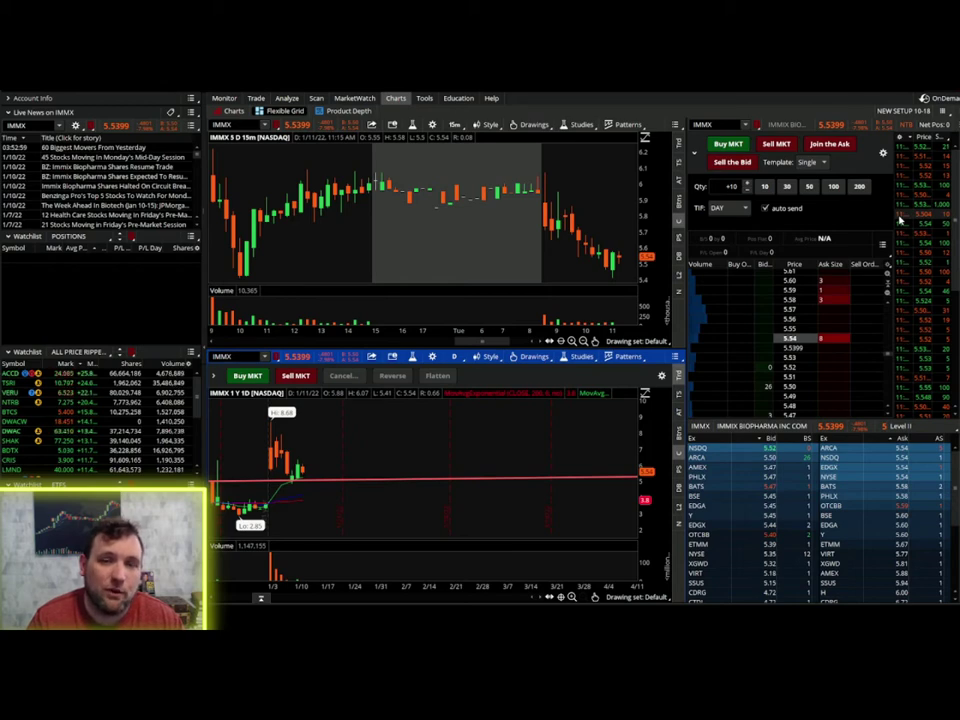
- Open Stock Hacker showing the DAY TRADE ABOVE 200 SCANNER criteria and its 19 results
click(316, 98)
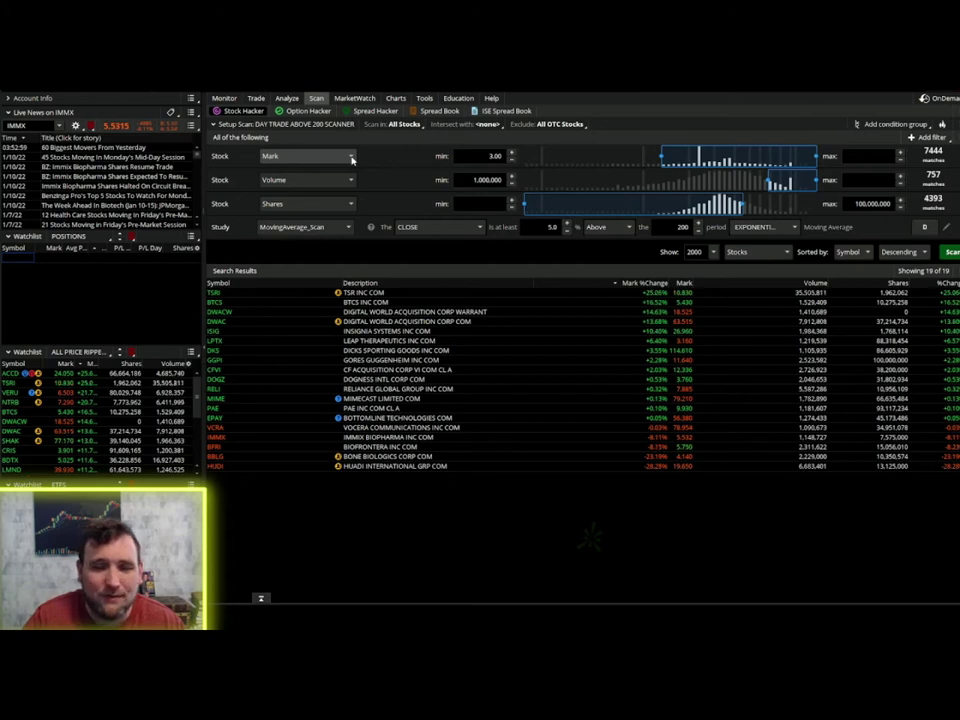
click(351, 158)
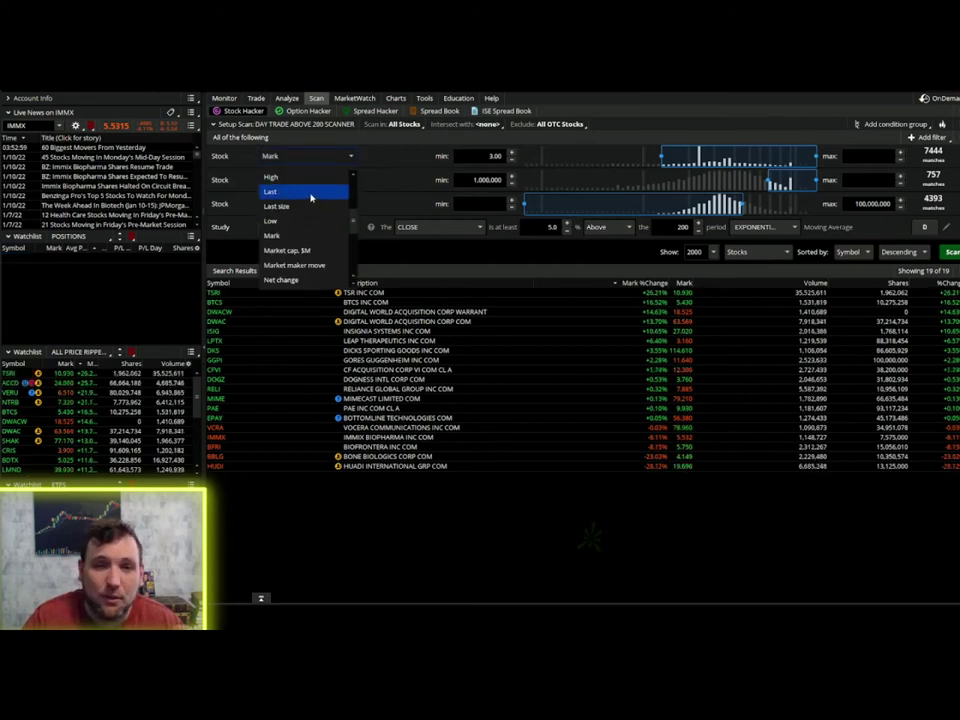
click(340, 157)
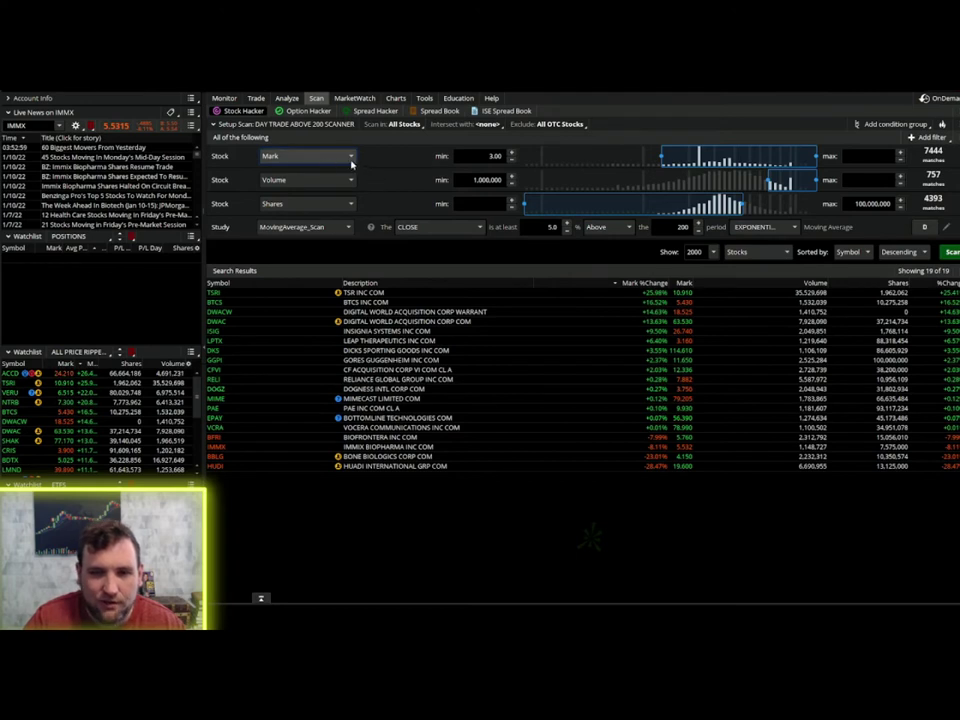
- Enter 10000 as the Mark price maximum, keeping the 3.00 minimum and 1,000,000 volume minimum
click(488, 155)
key(Tab)
key(BackSpace)
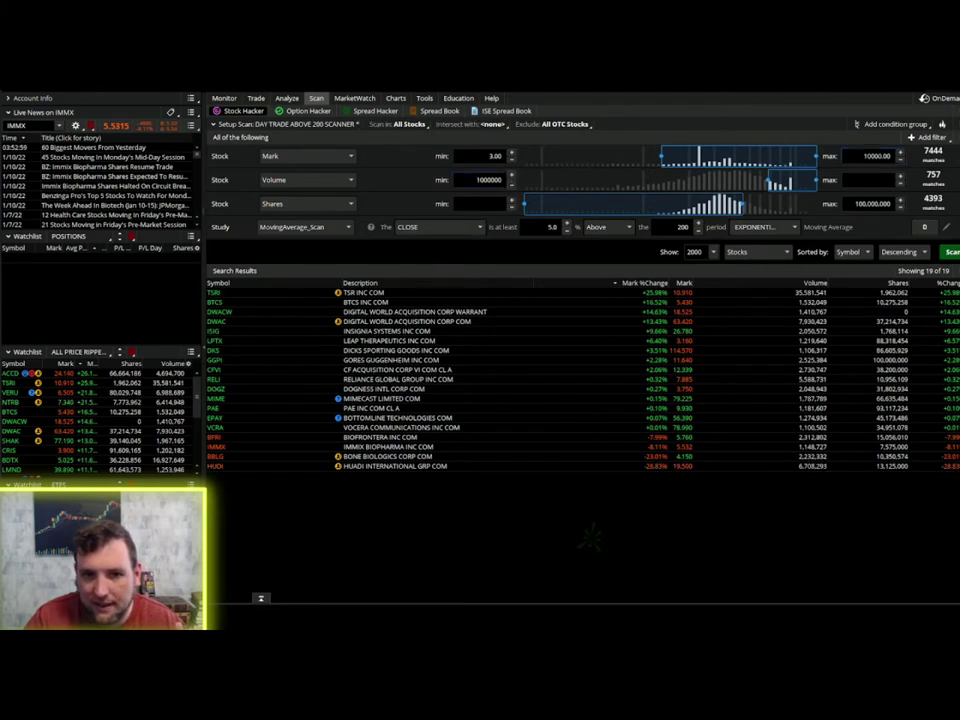
click(477, 180)
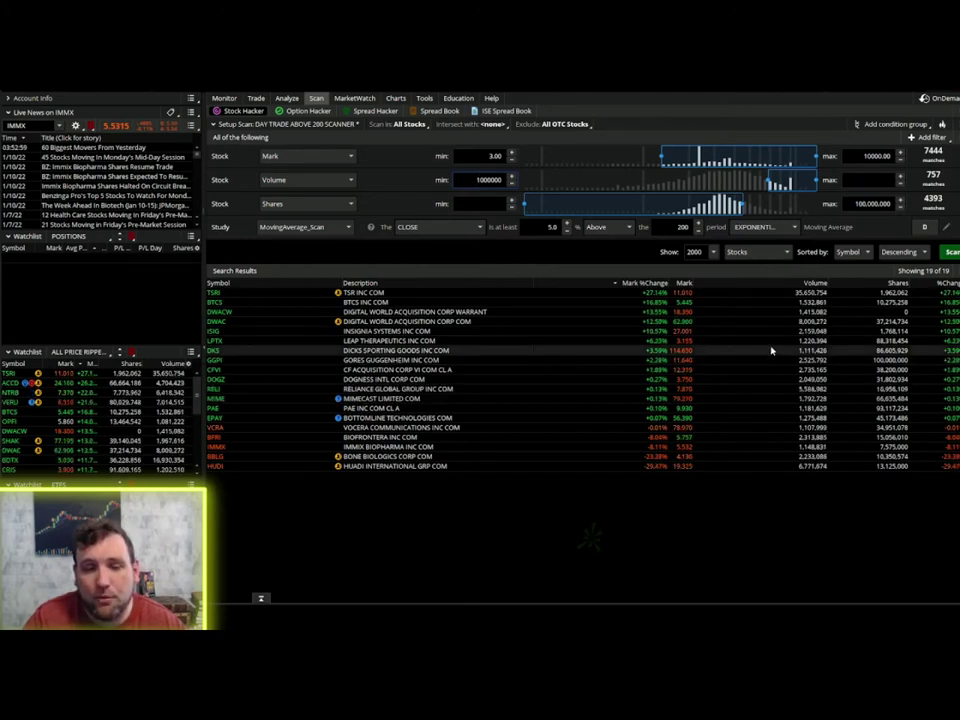
key(shift+Tab)
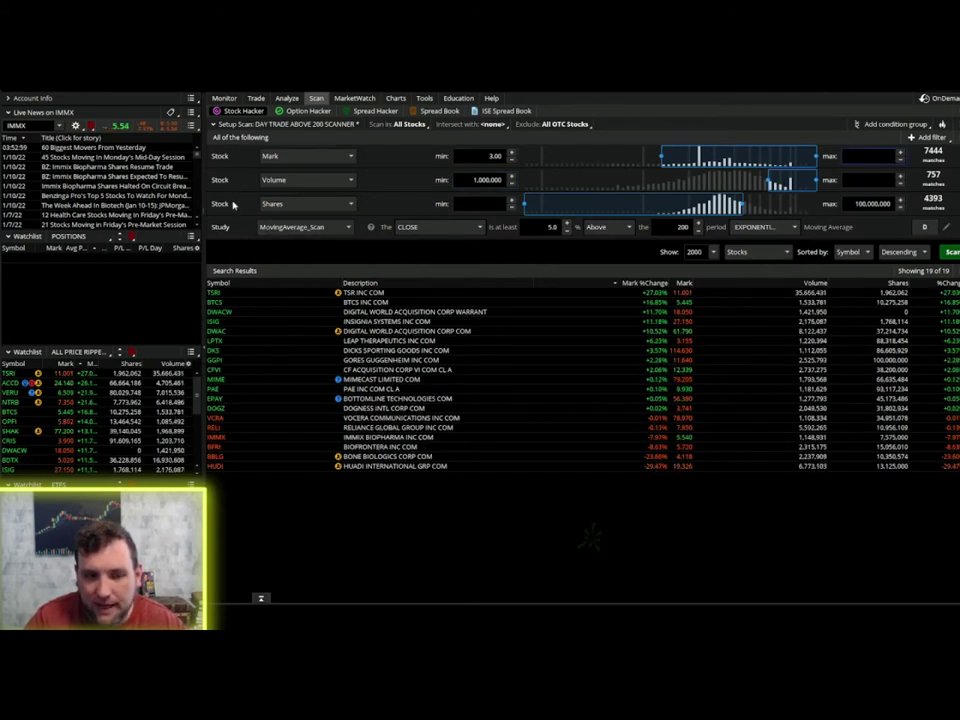
text(10000)
click(927, 137)
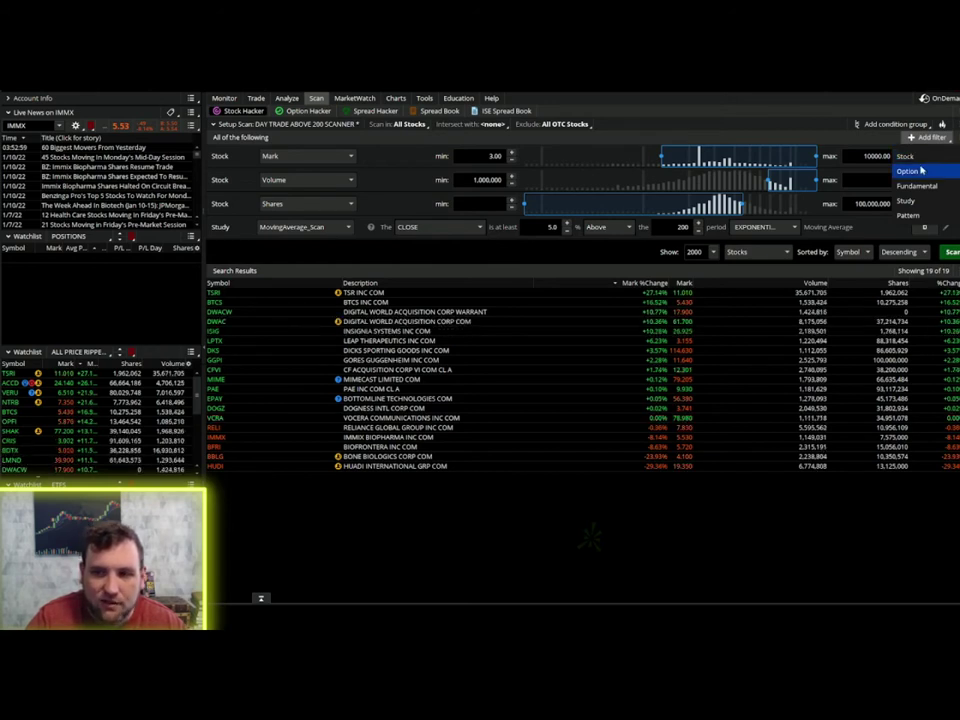
click(339, 228)
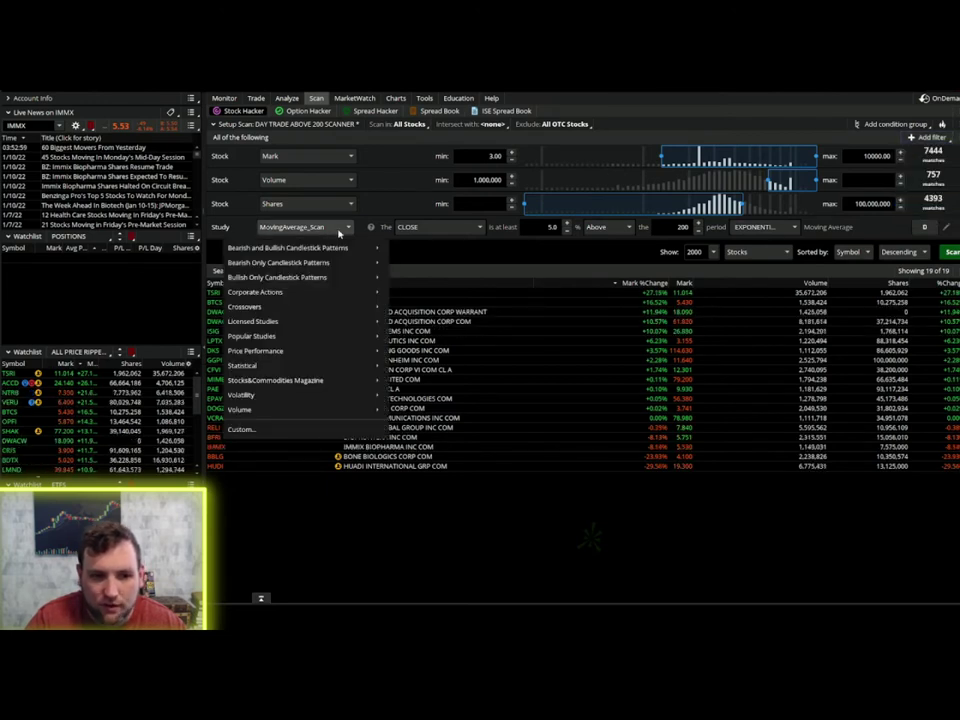
mouse_move(309, 345)
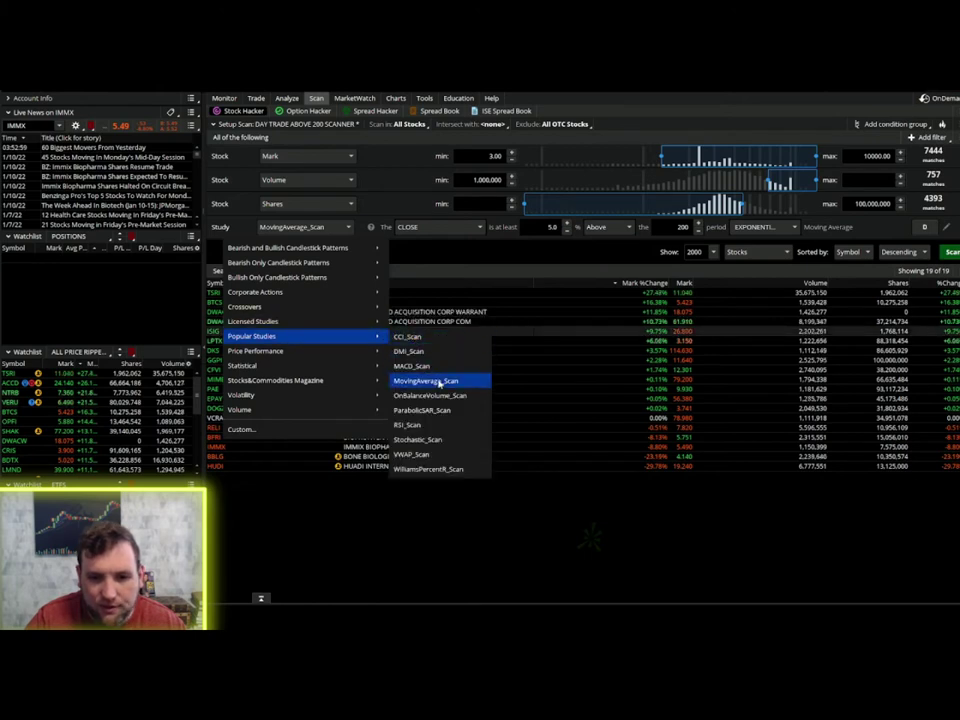
click(436, 257)
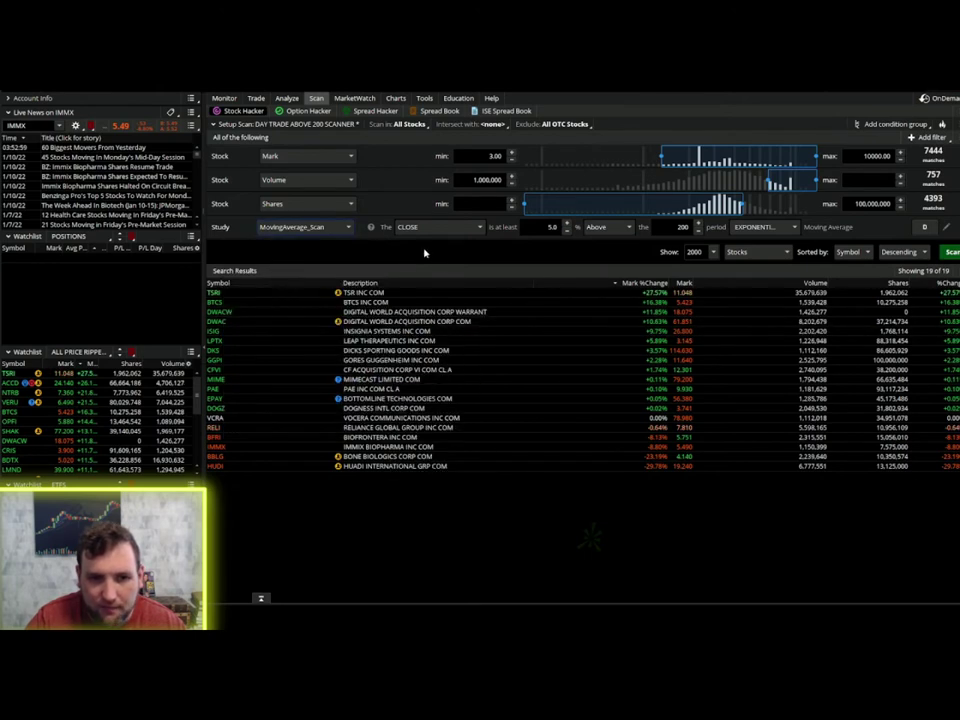
click(438, 230)
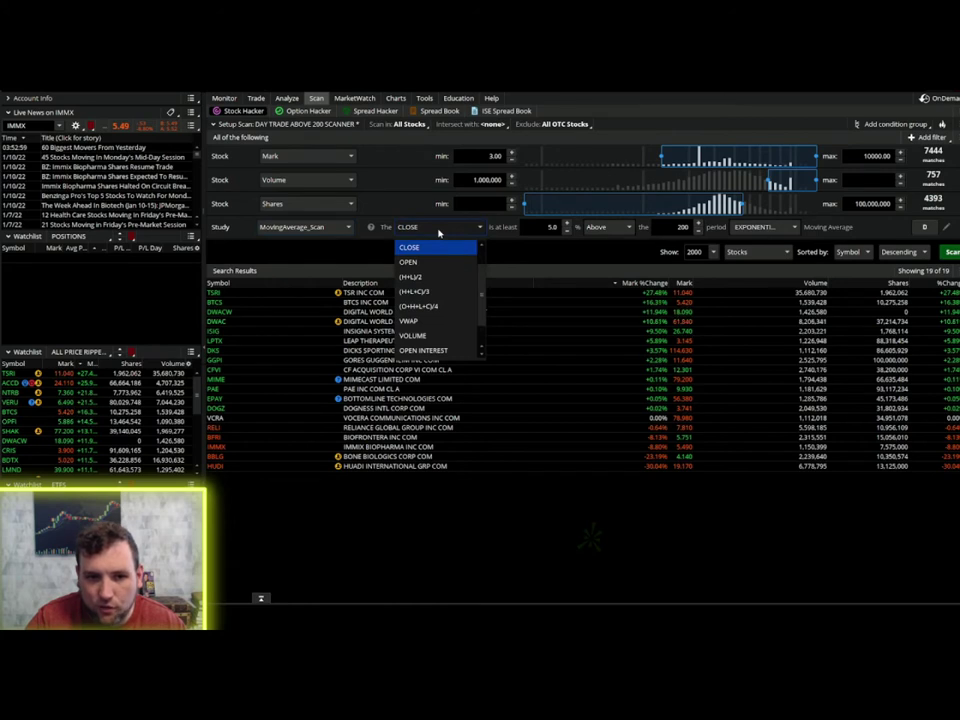
scroll(448, 305, down, 2)
scroll(480, 250, up, 2)
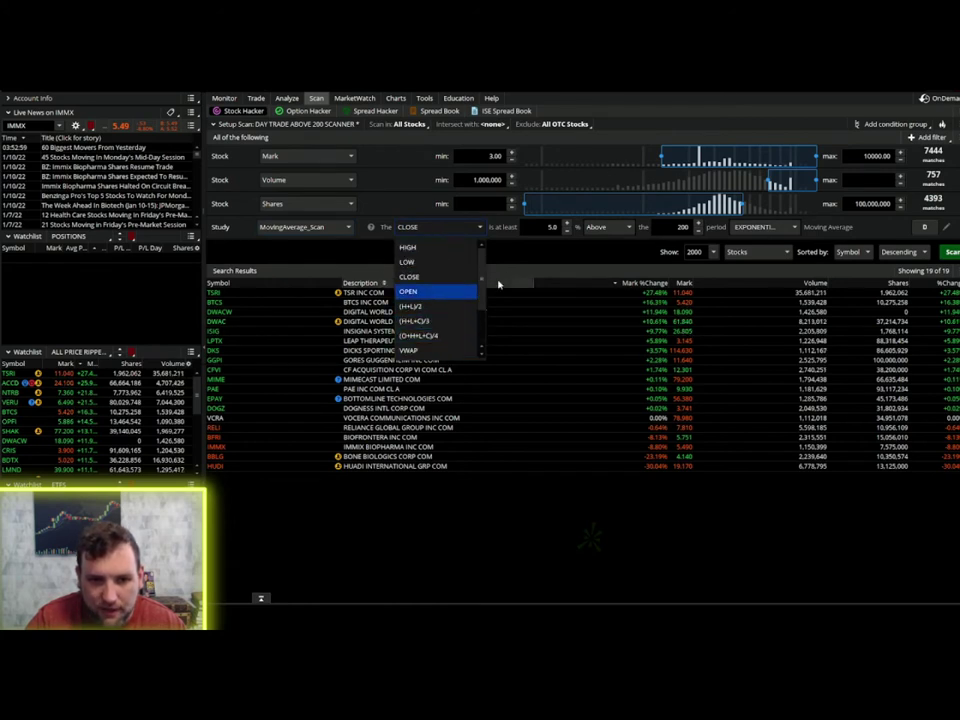
key(Escape)
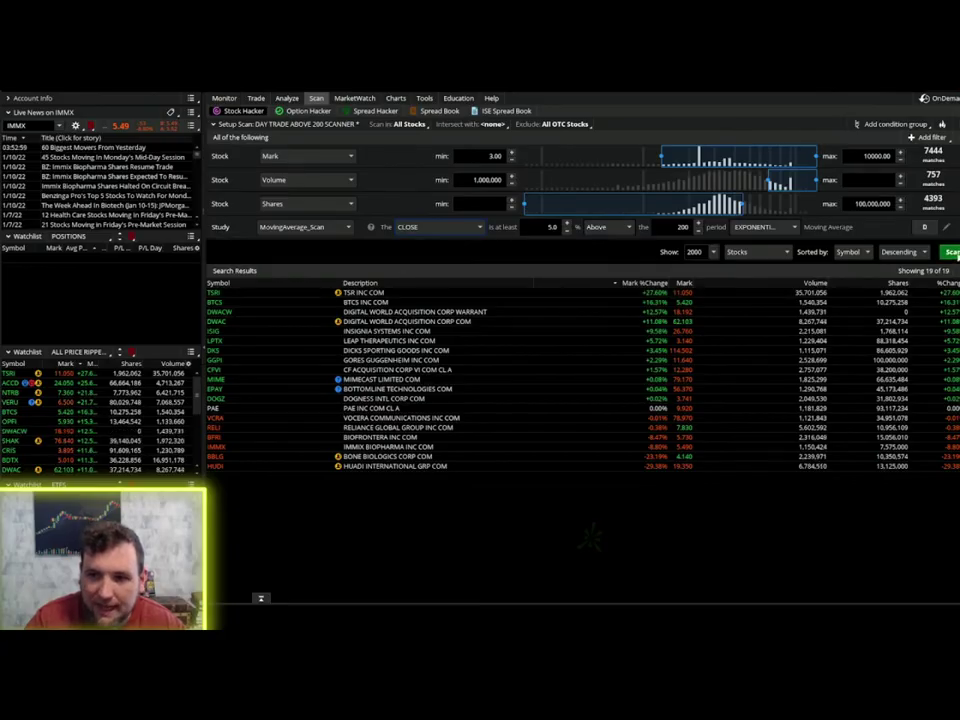
- Keep showing up to 2000 results and review the scan results from TSR Inc down to DKS
click(711, 254)
click(709, 366)
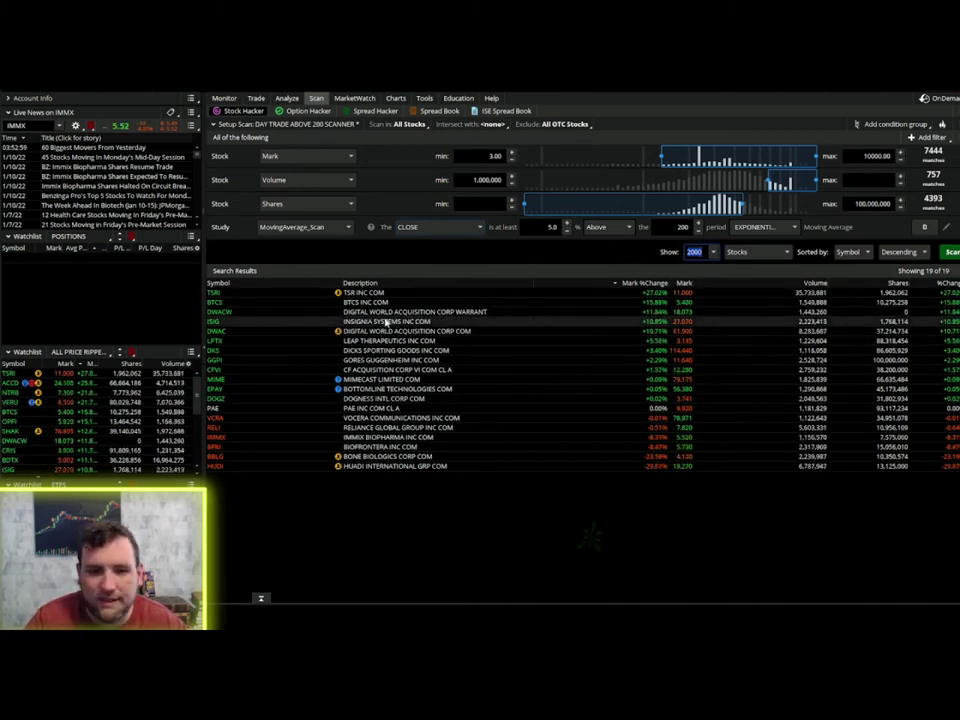
click(355, 293)
key(Down)
key(Down)
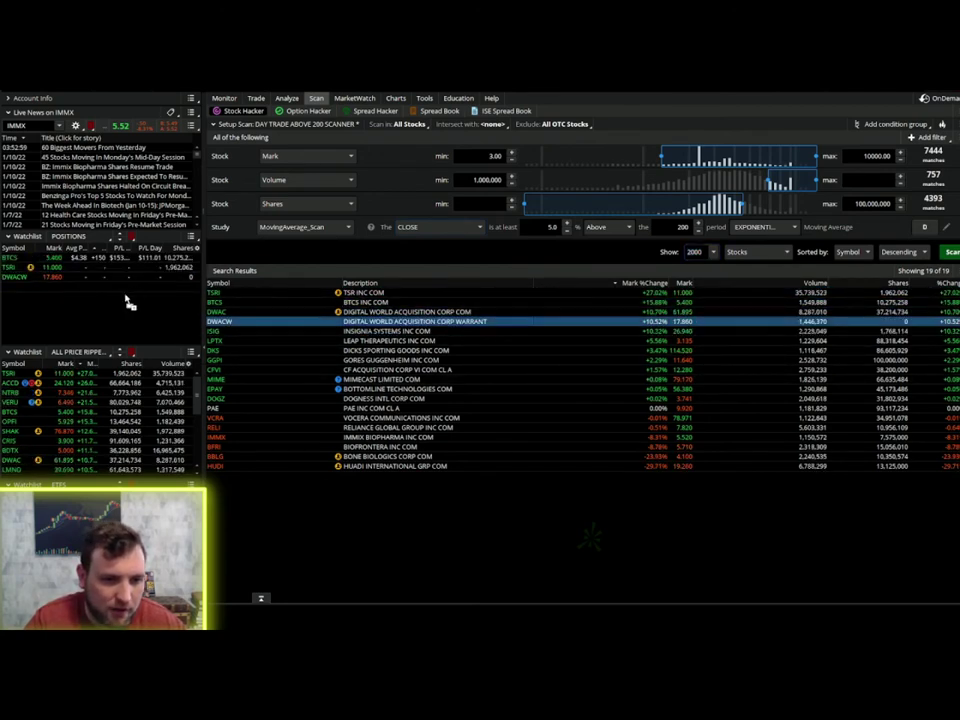
key(Up)
key(Down)
key(Down)
key(Down)
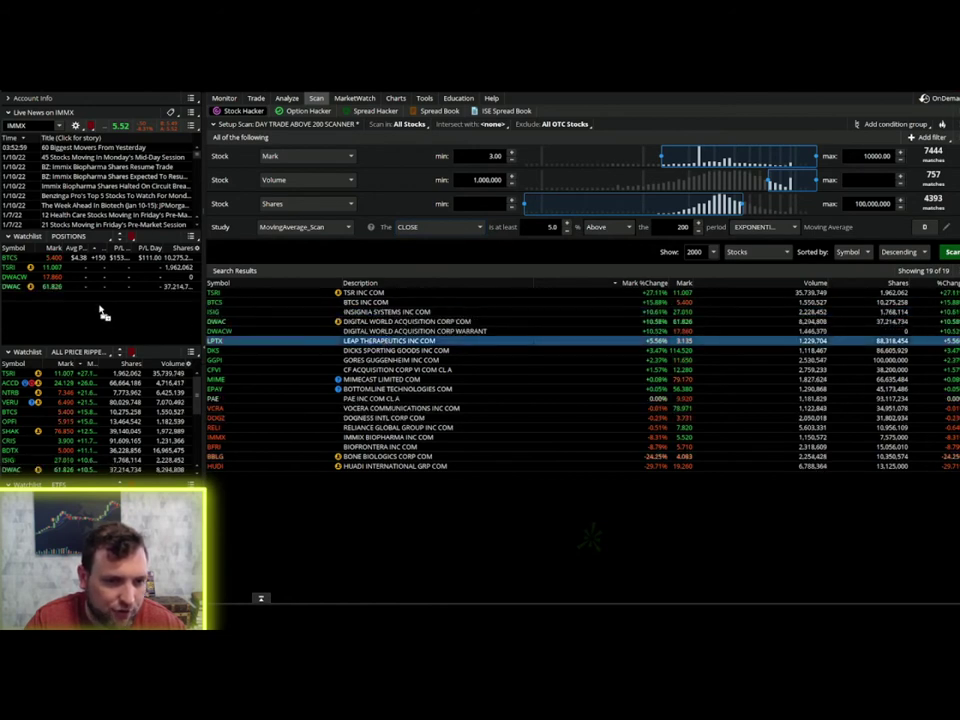
key(Down)
key(Down)
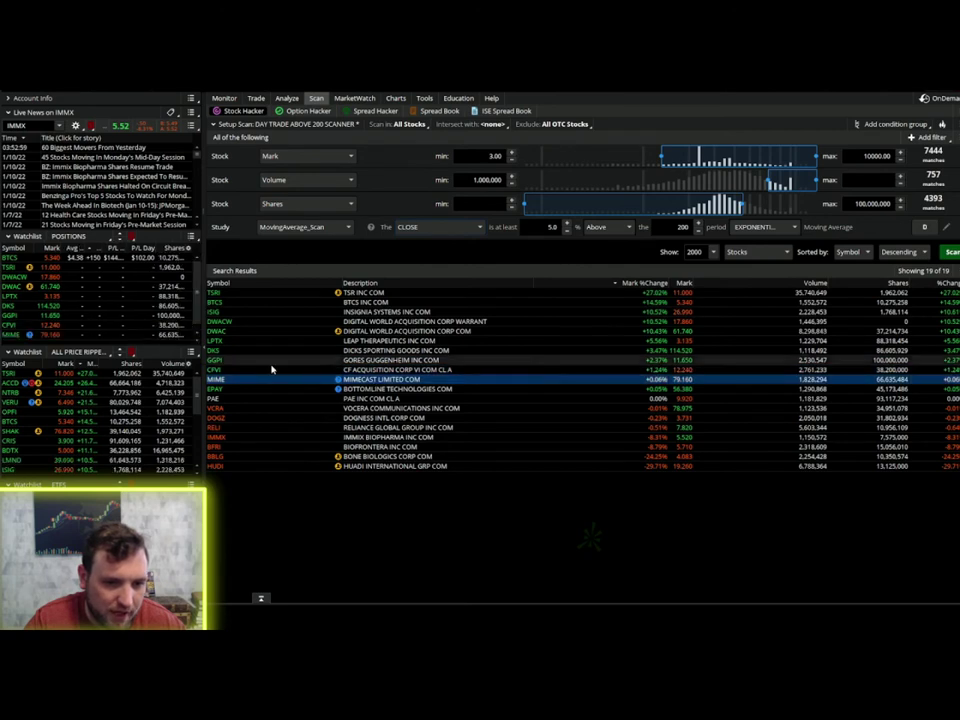
- Review IMMX, BFRI, BBLG and HUDI, then switch to the Charts layout
click(410, 436)
click(390, 448)
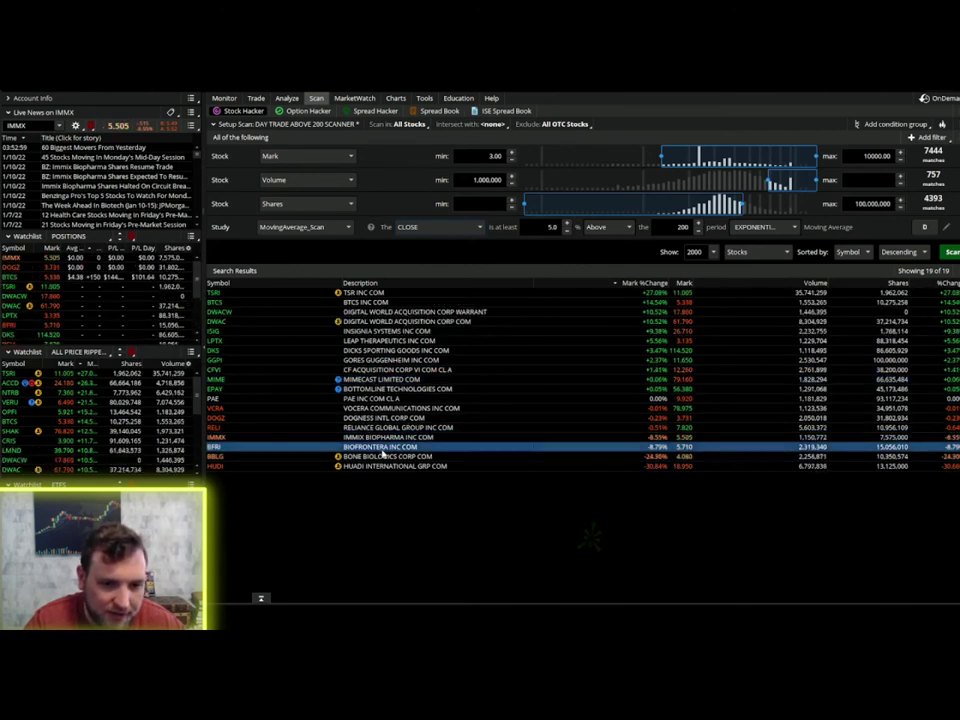
click(382, 456)
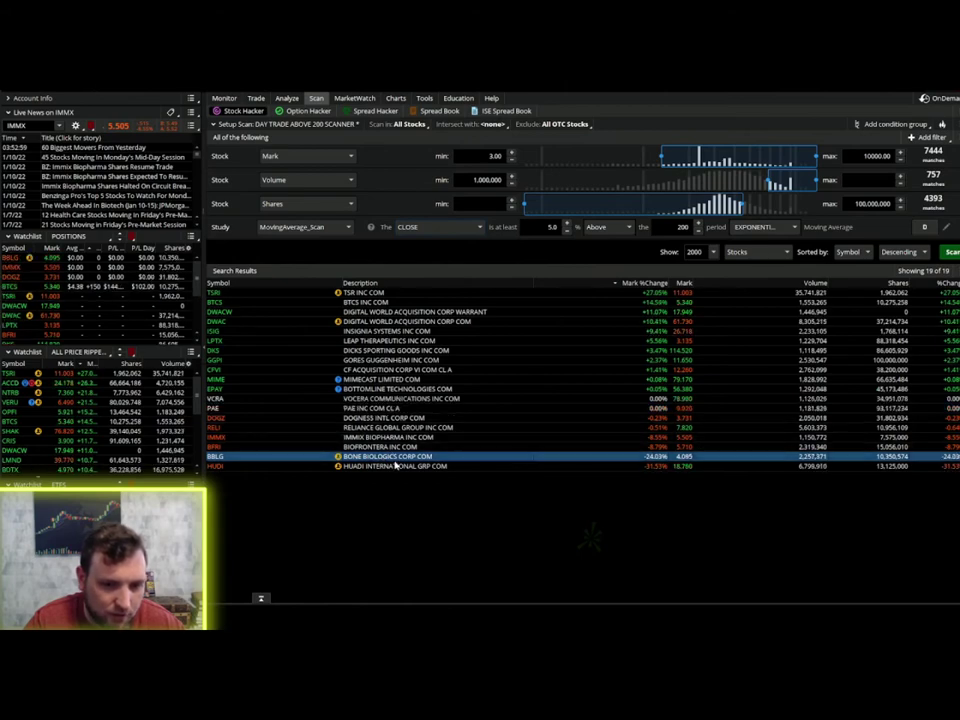
key(Down)
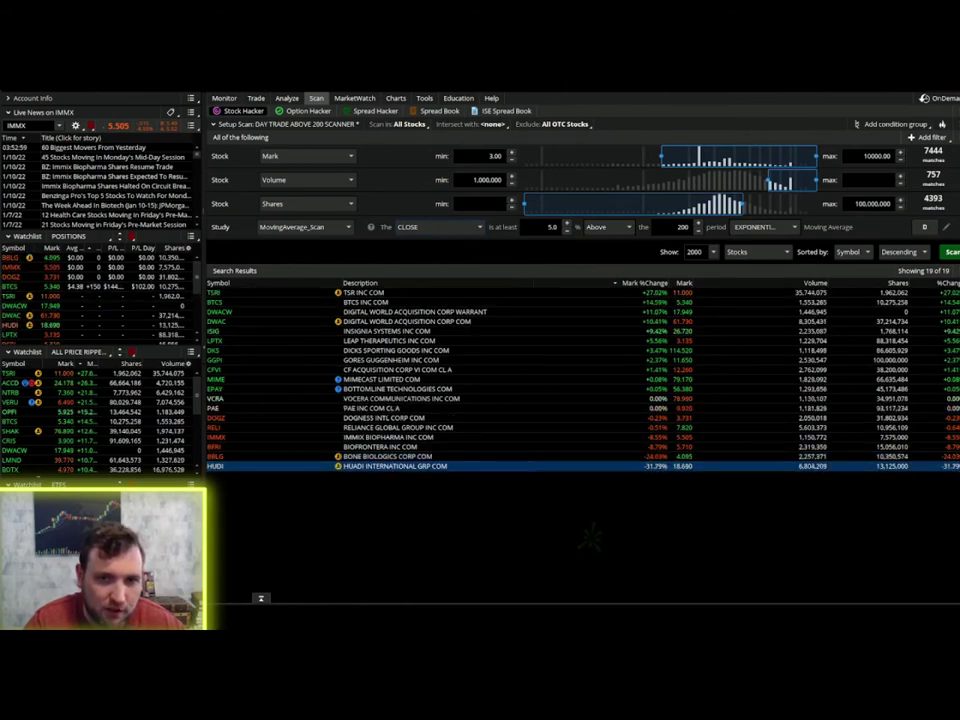
click(396, 98)
click(380, 117)
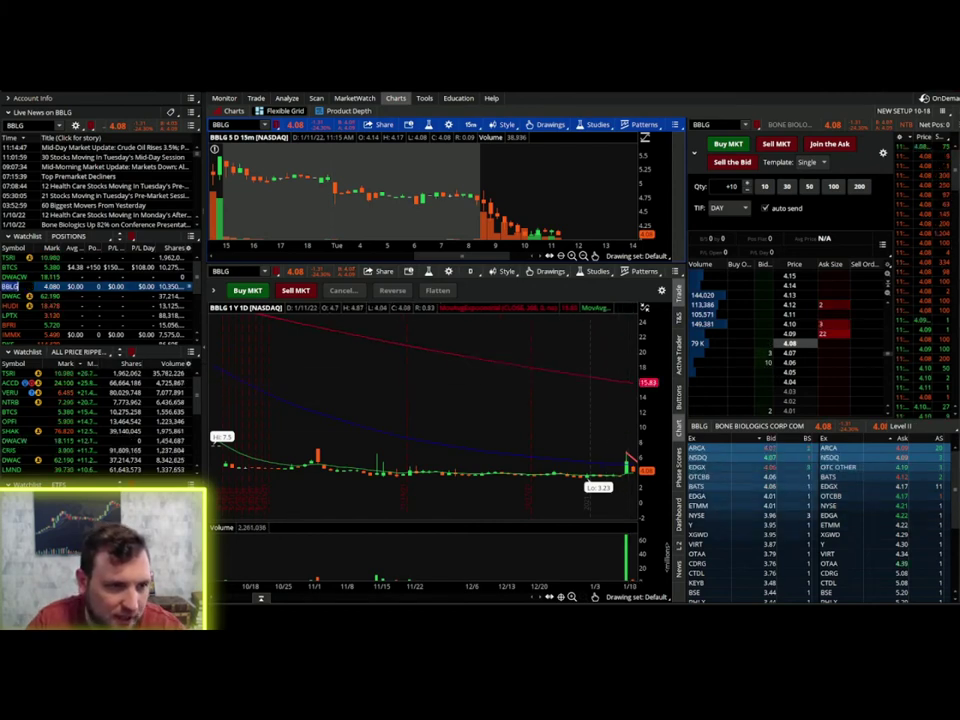
- Load TSRI, BTCS, DWACW, DWAC and HUDI from the watchlist into the linked charts
click(14, 257)
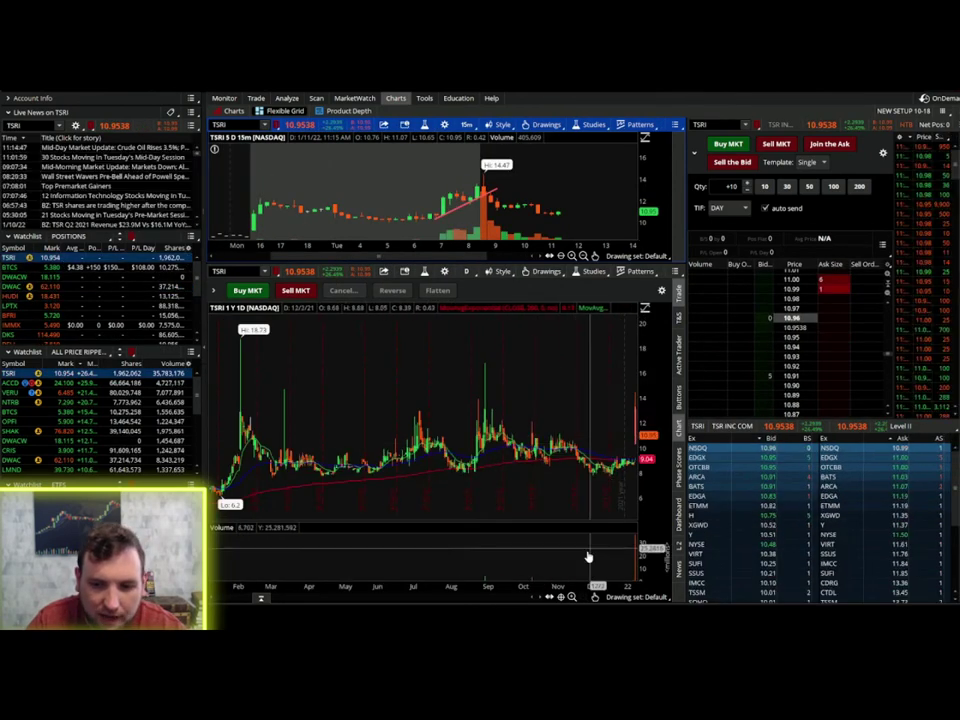
scroll(622, 460, up, 5)
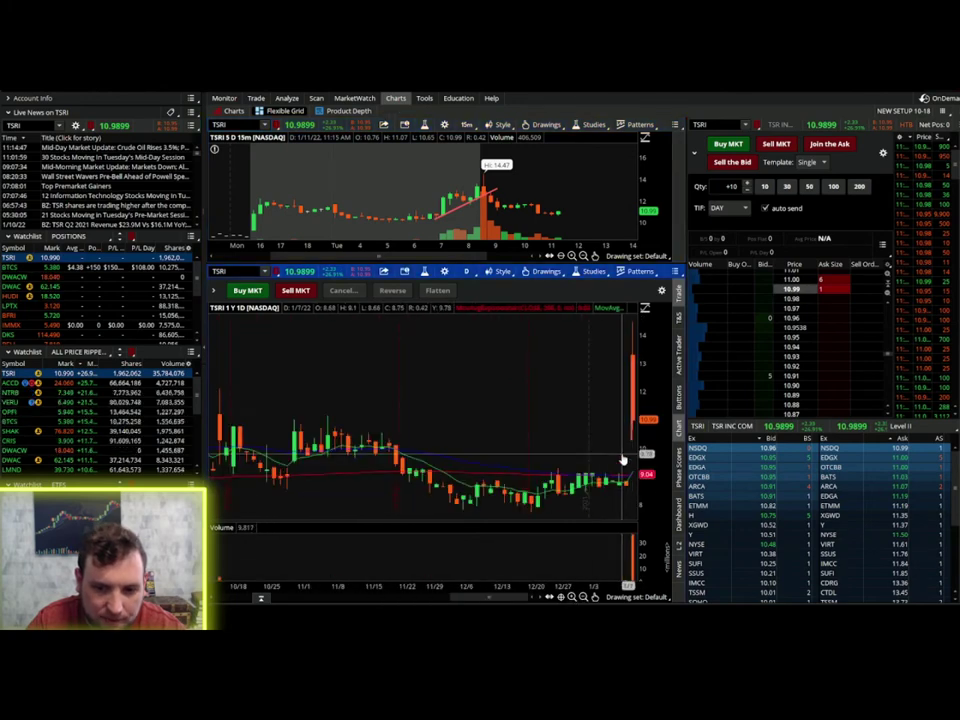
scroll(622, 460, down, 5)
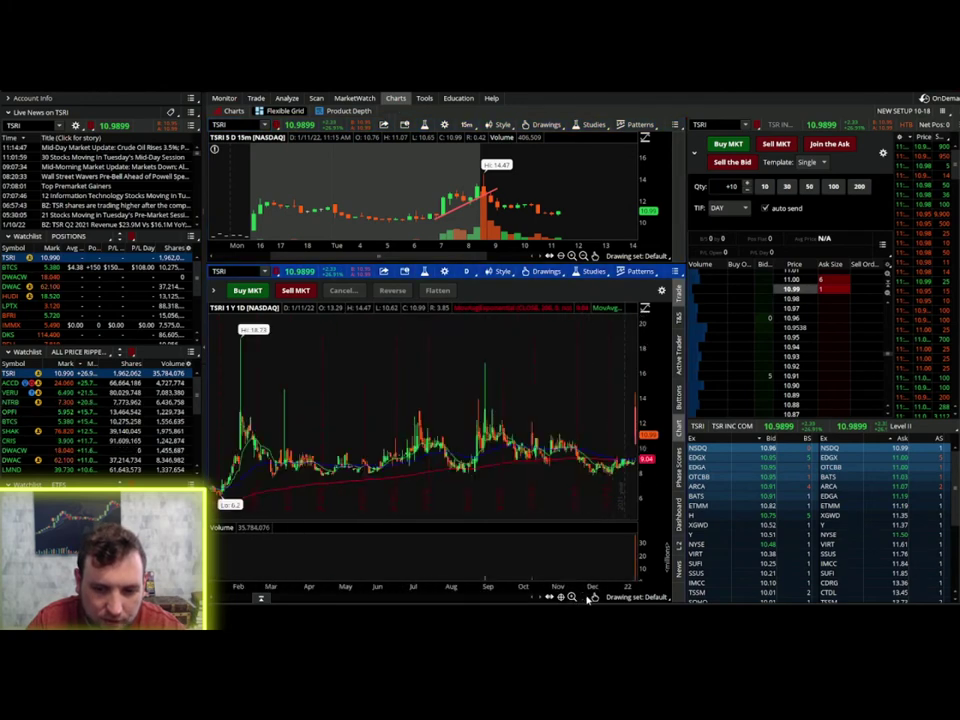
click(14, 267)
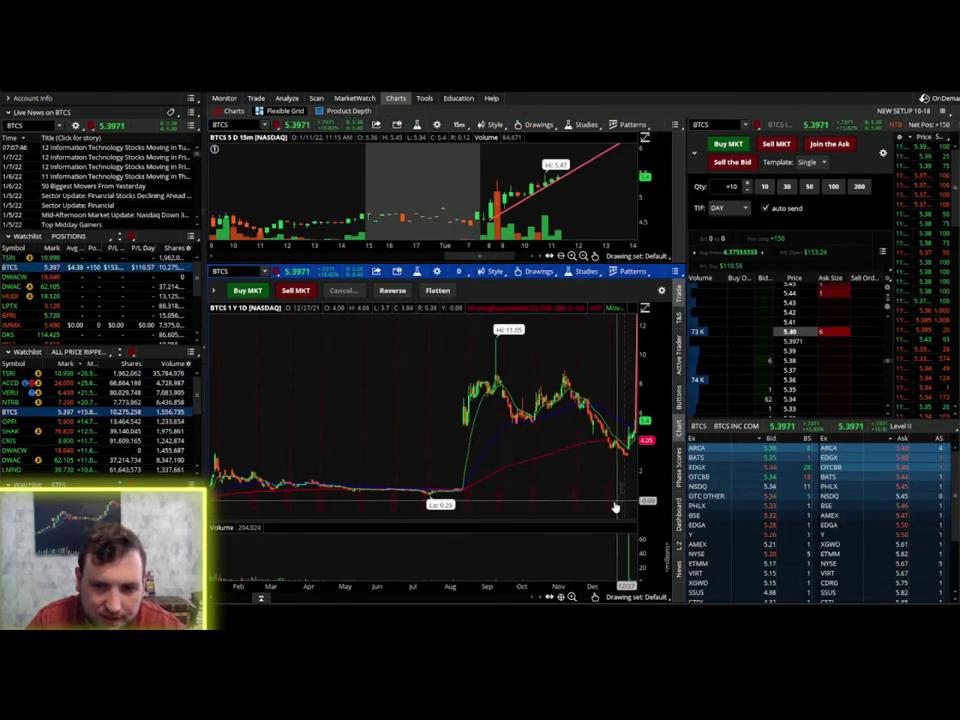
scroll(634, 478, up, 5)
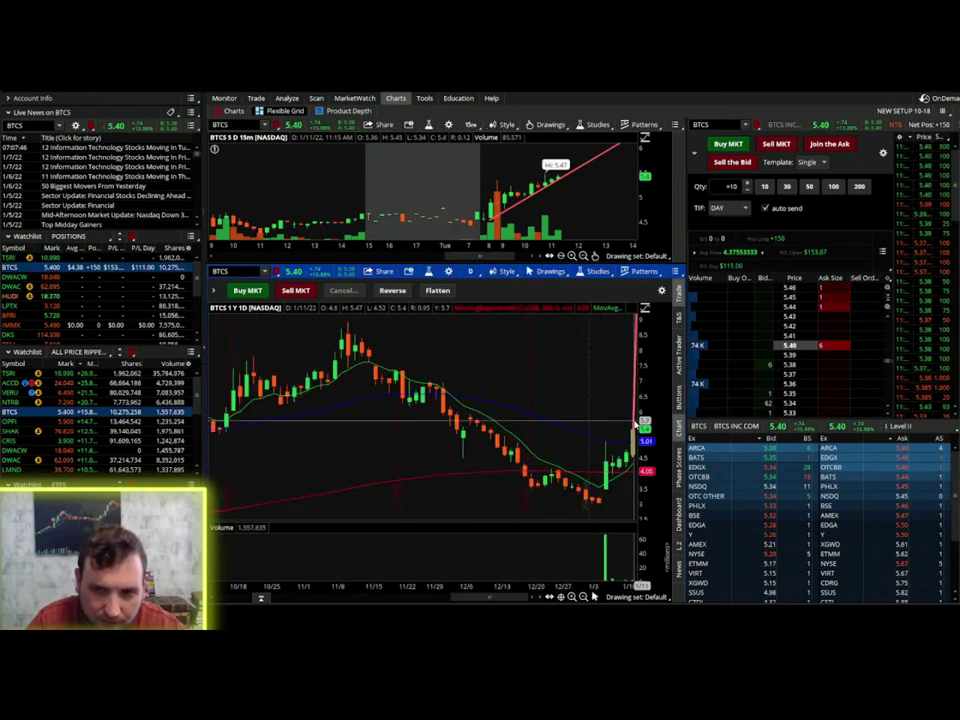
click(20, 276)
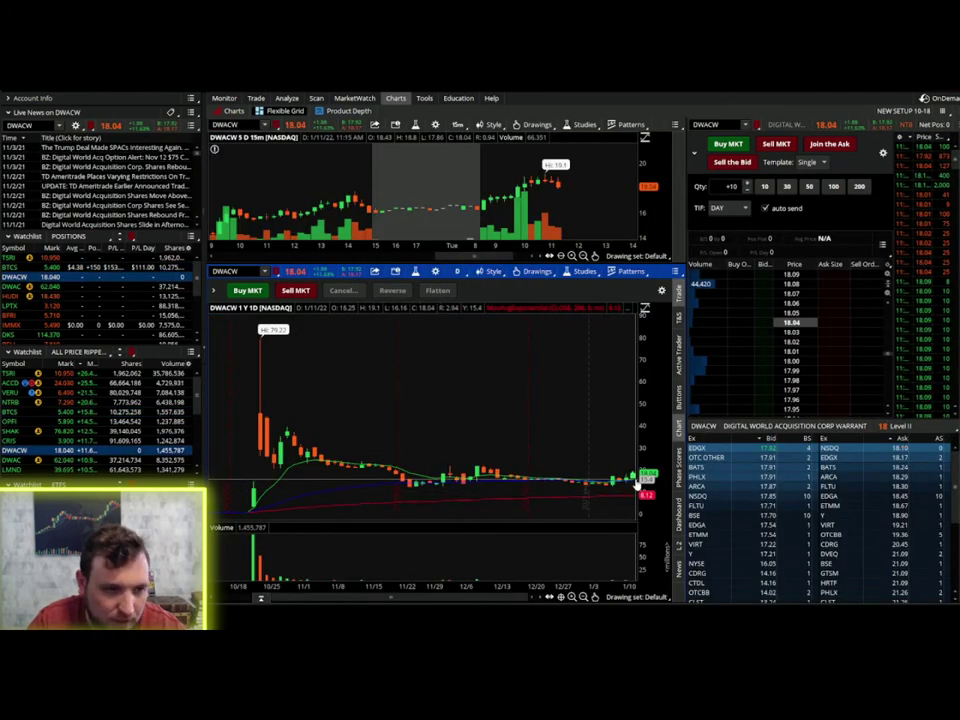
click(45, 287)
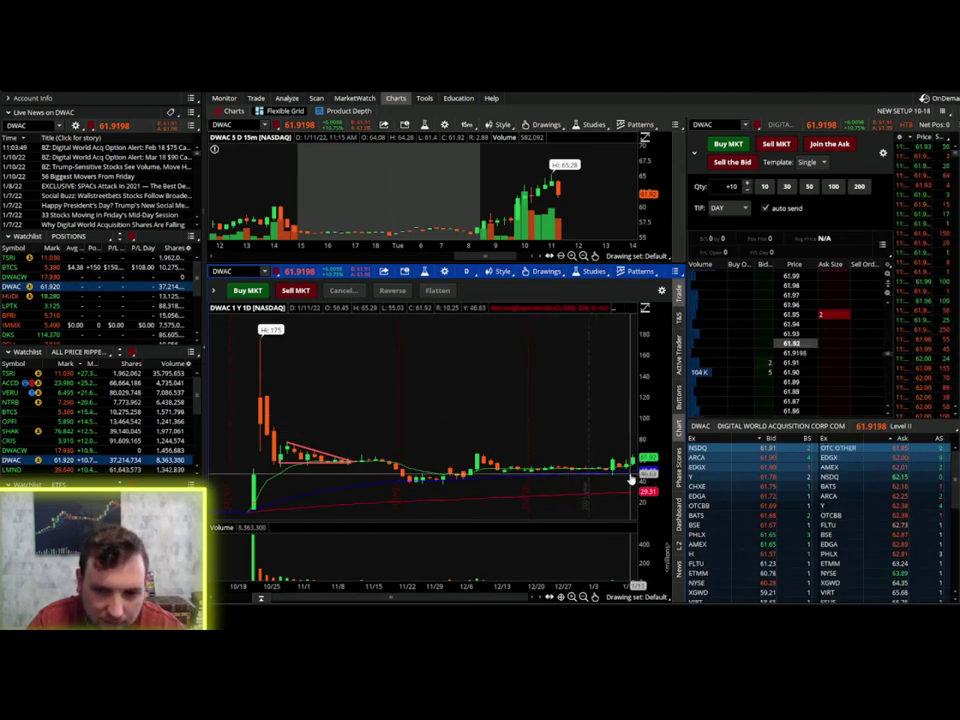
click(60, 297)
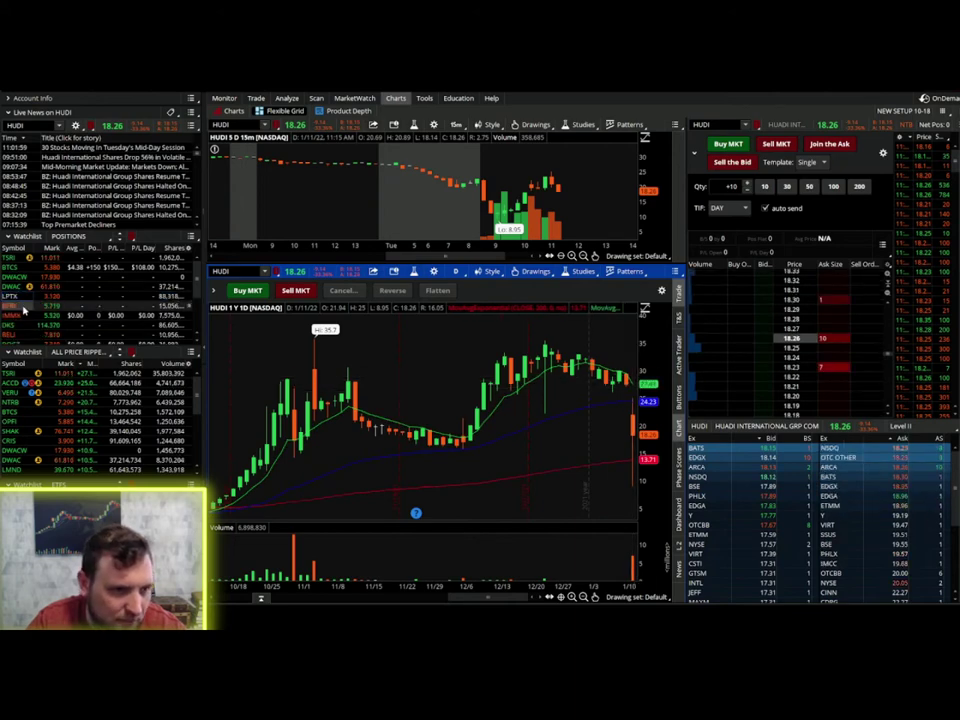
- Zoom LPTX's daily chart out to a year, step through BFRI and IMMX, and delete DKS
click(25, 305)
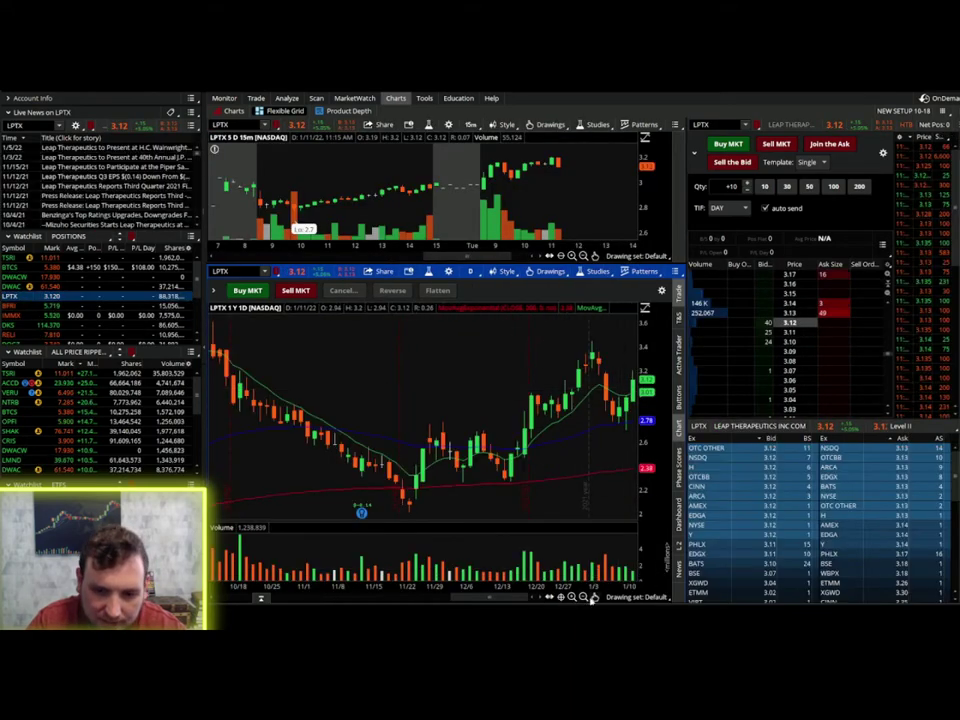
click(591, 598)
click(591, 598)
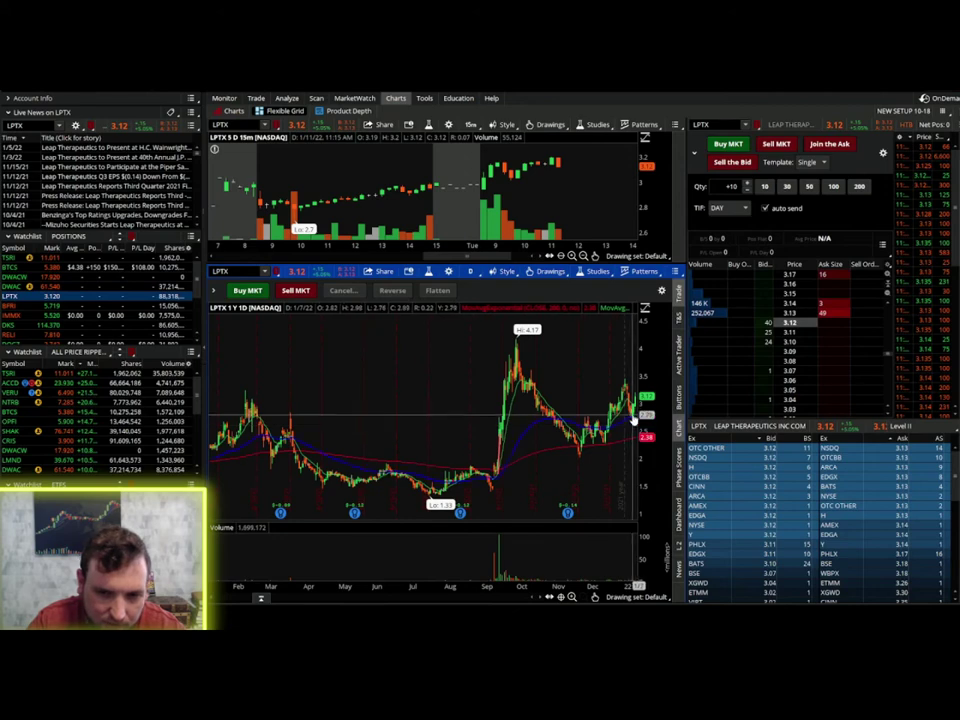
key(Down)
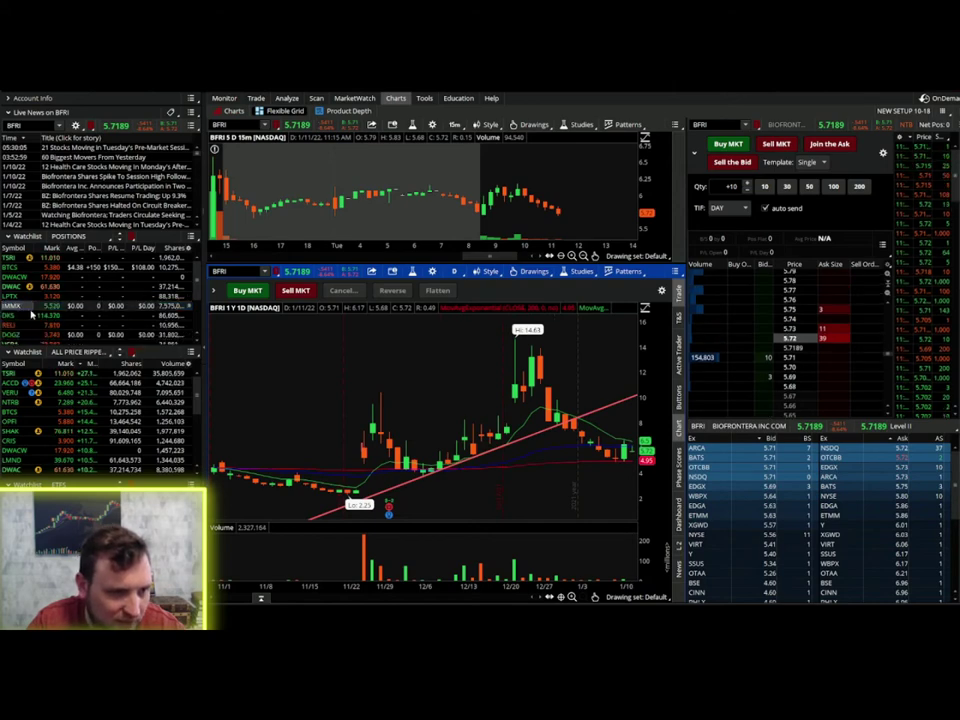
key(Down)
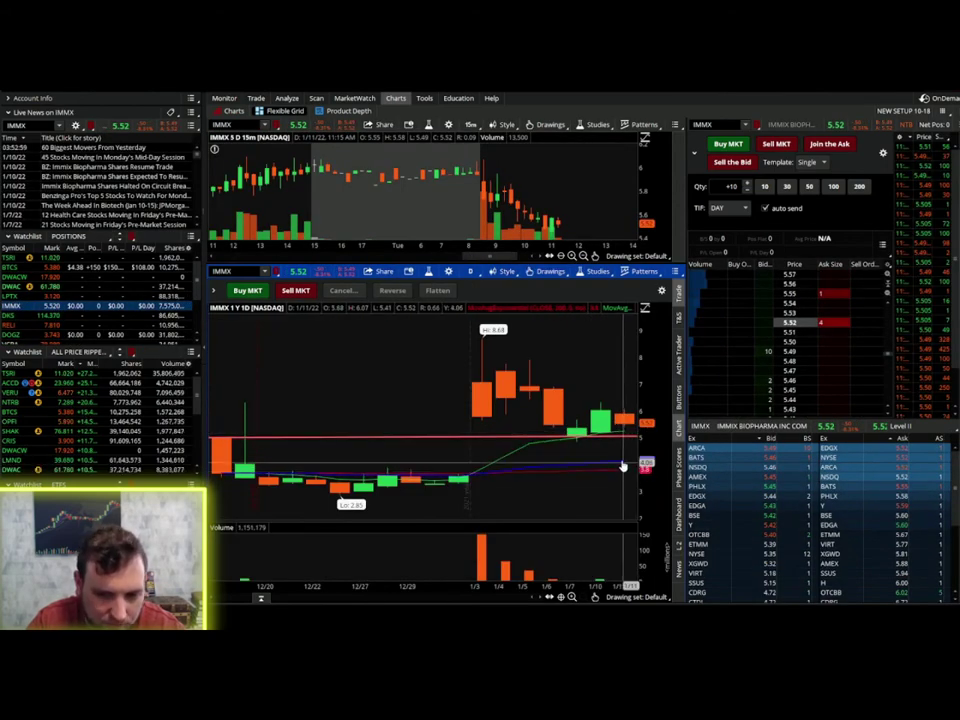
key(Down)
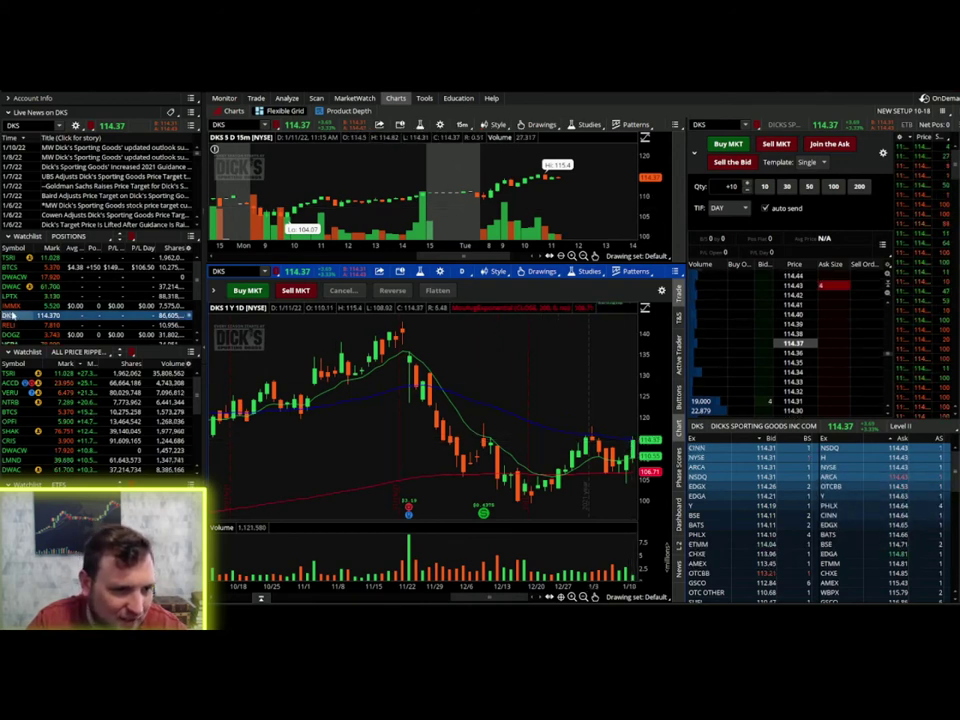
key(Delete)
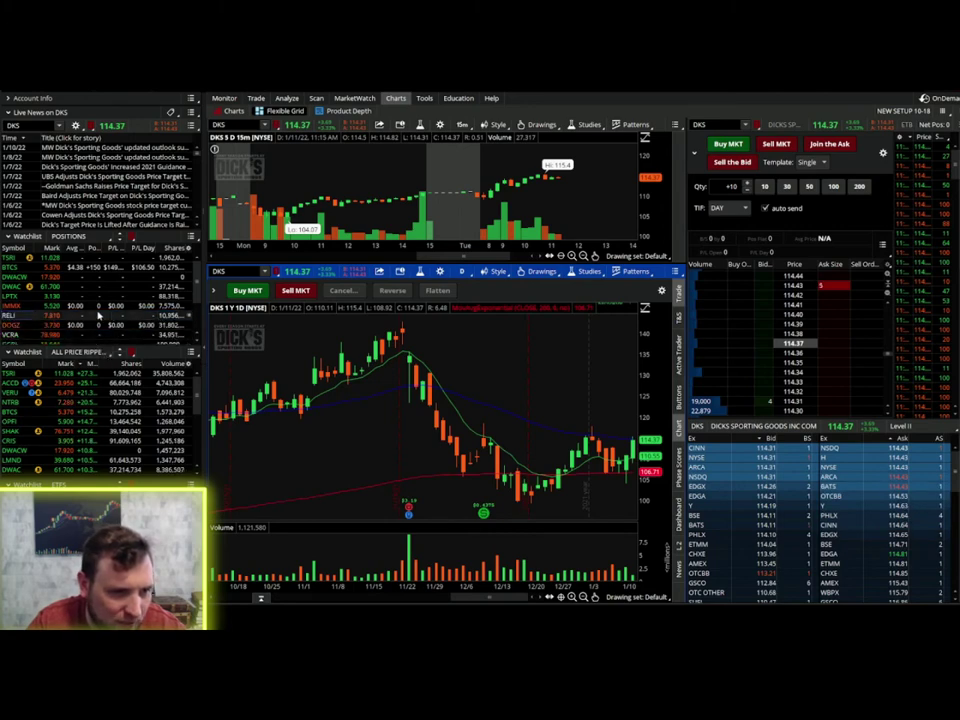
- Review RELI with a wider daily chart, then DOGZ with its daily date range shifted
click(98, 315)
scroll(600, 480, up, 3)
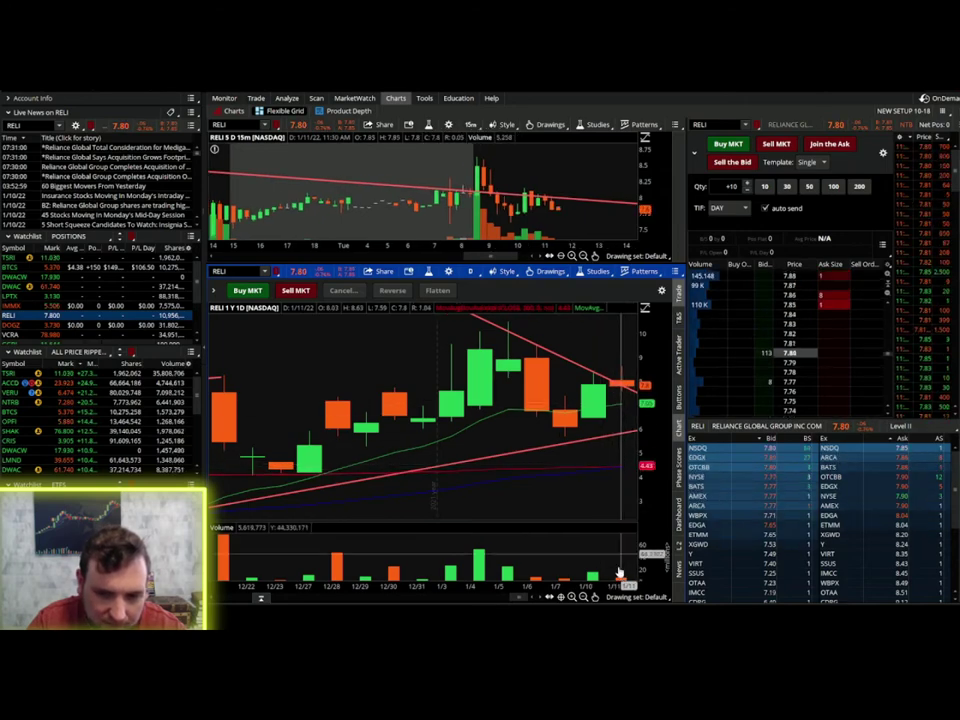
click(586, 597)
click(586, 597)
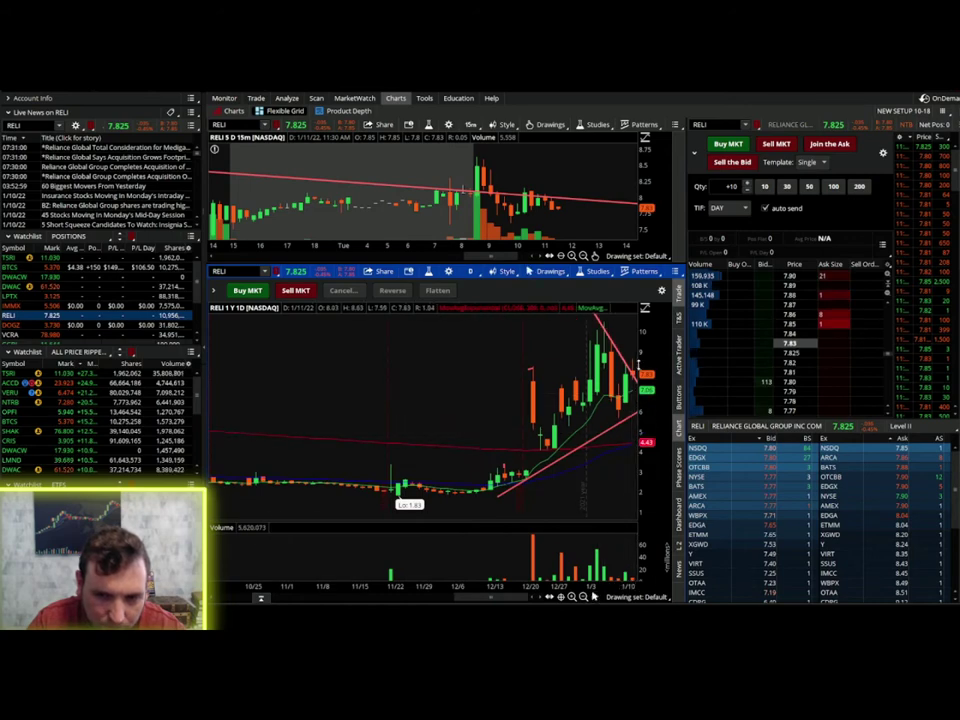
key(Down)
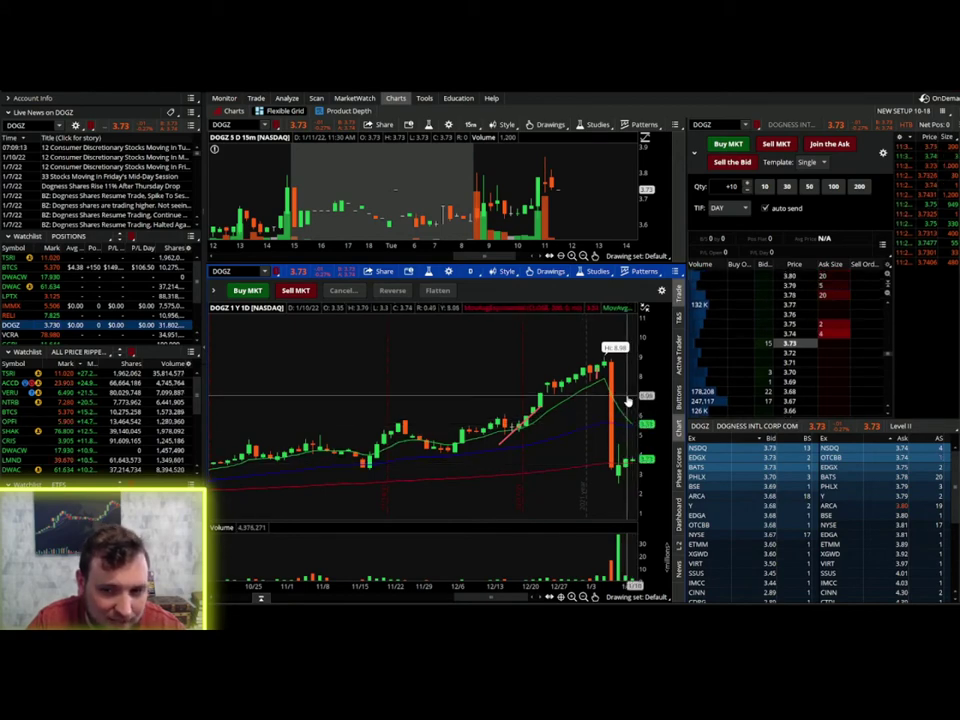
scroll(614, 465, up, 3)
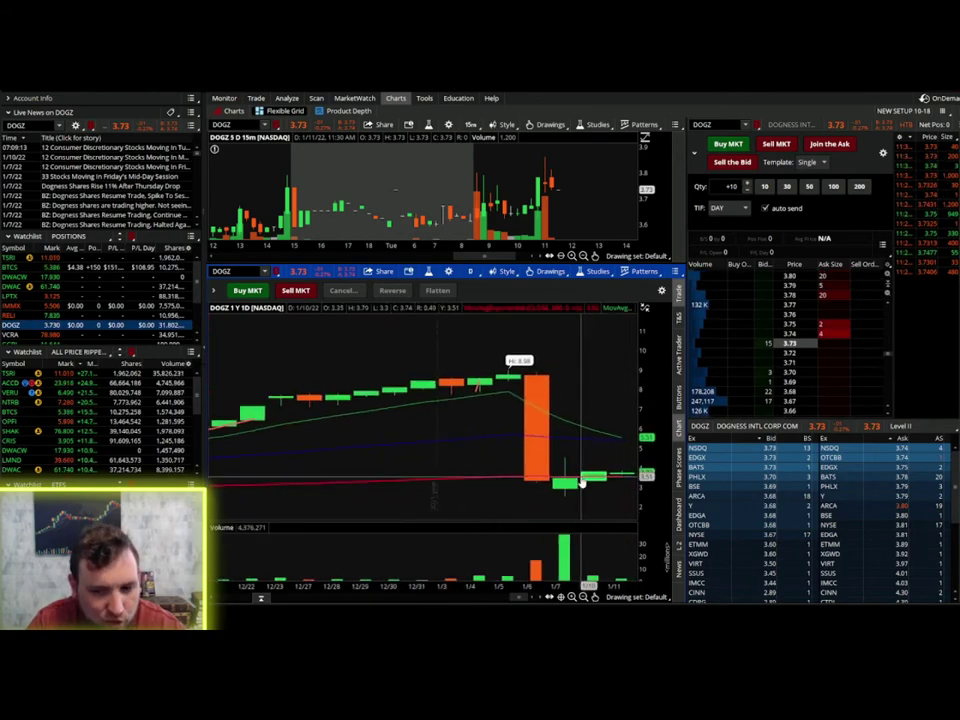
scroll(628, 495, down, 2)
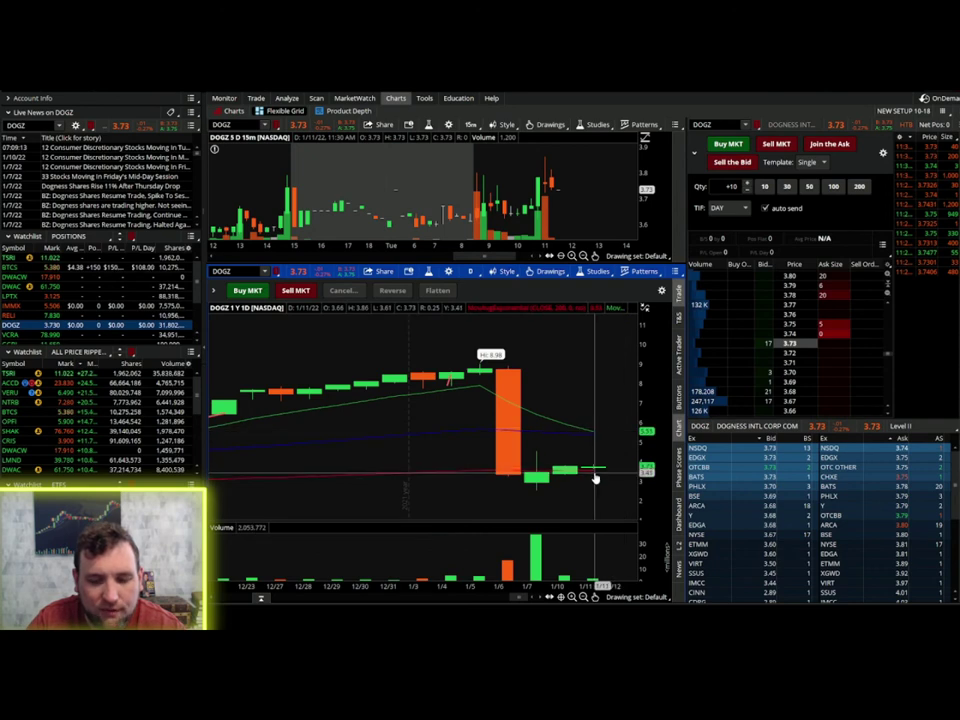
drag(594, 478, 637, 486)
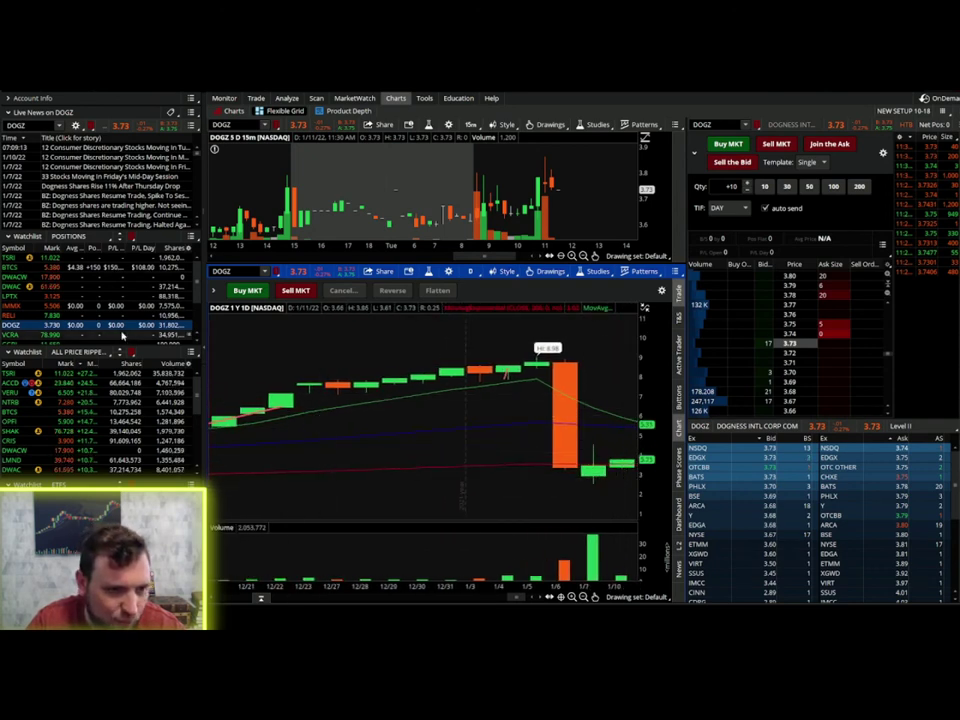
drag(514, 598, 533, 600)
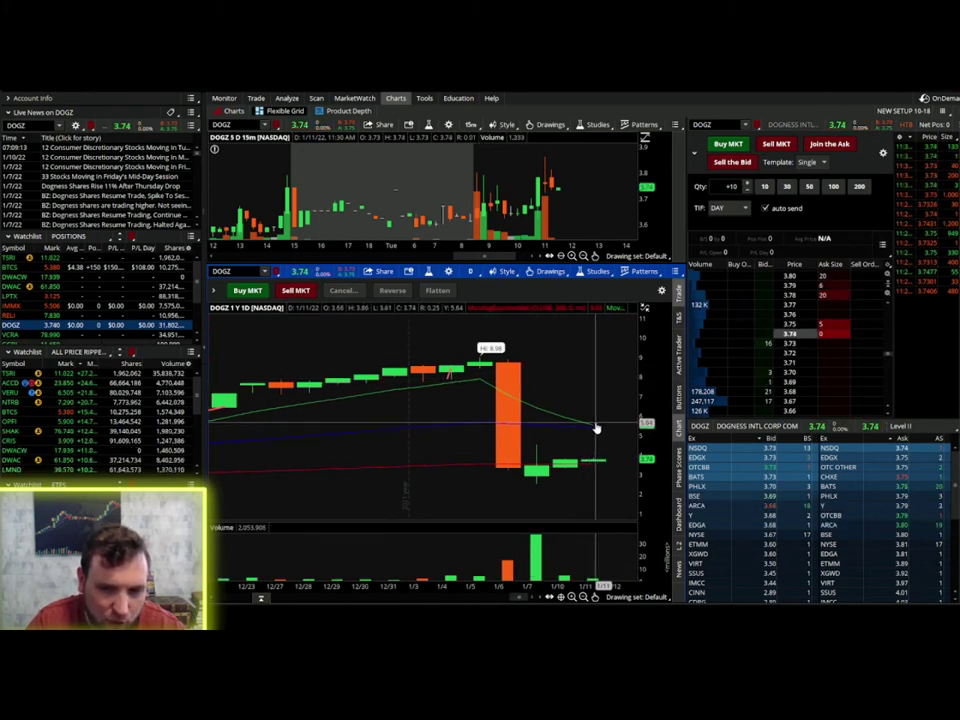
click(13, 323)
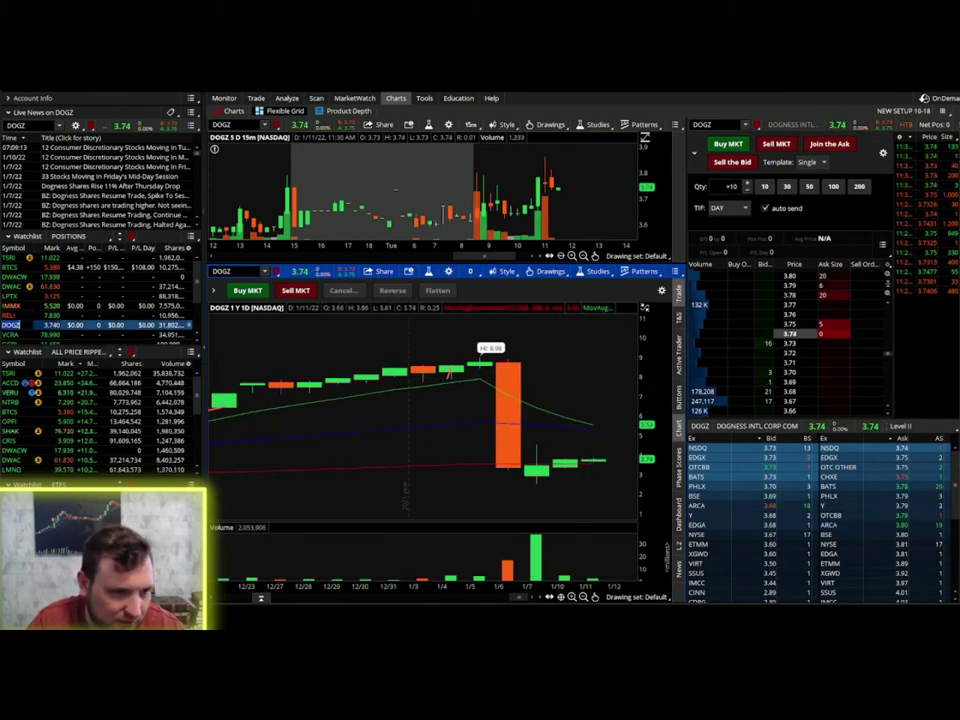
- Review VCRA, zooming its daily chart out to six months and back in to about five weeks
click(38, 327)
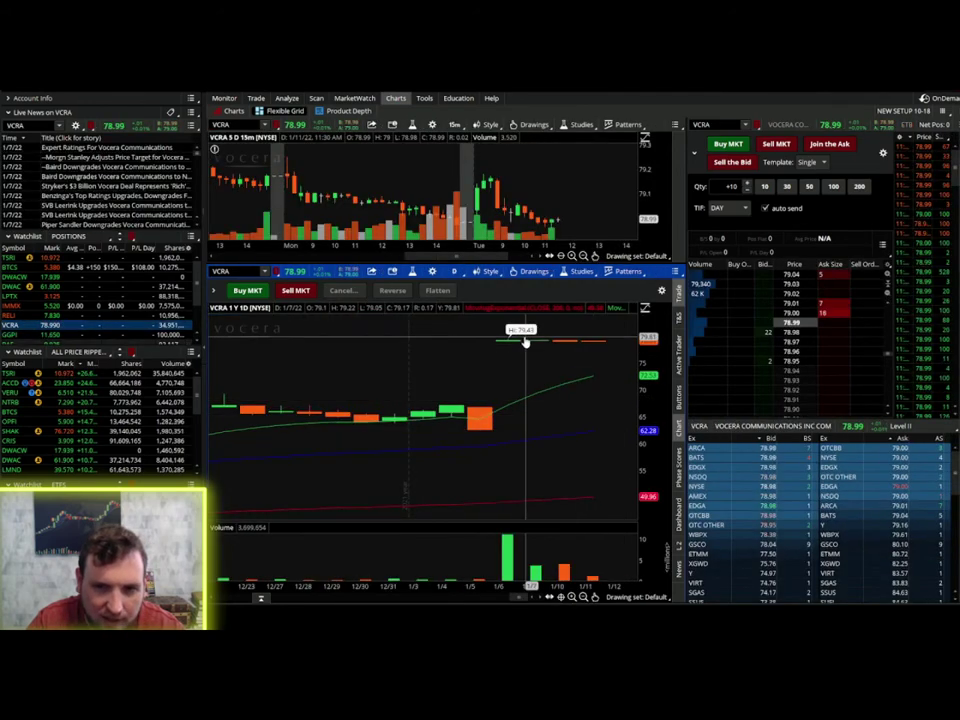
click(581, 597)
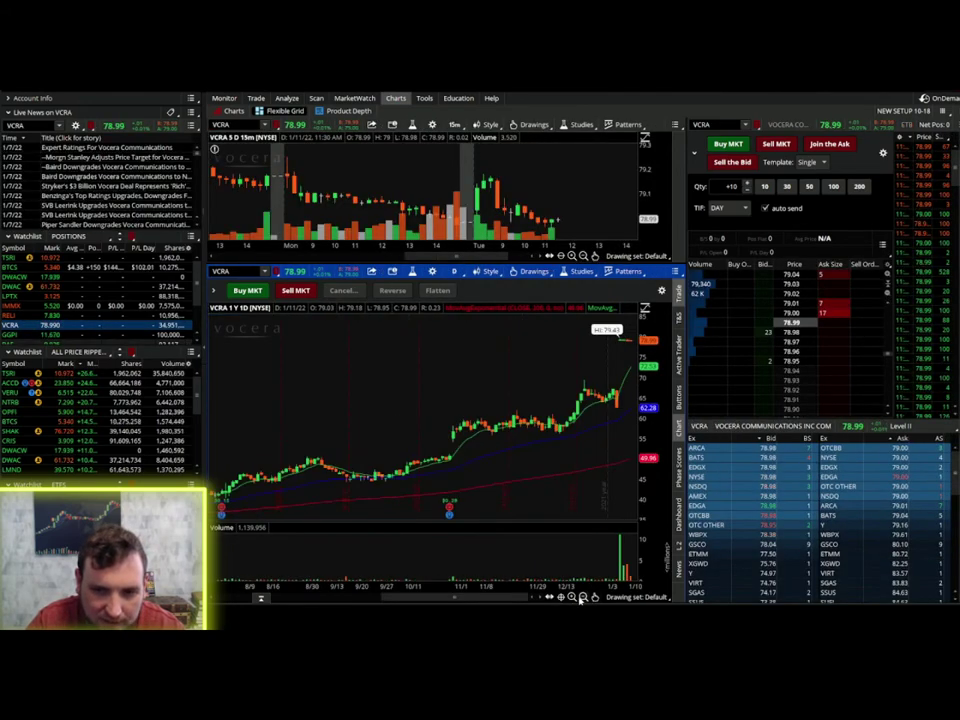
click(579, 597)
click(579, 597)
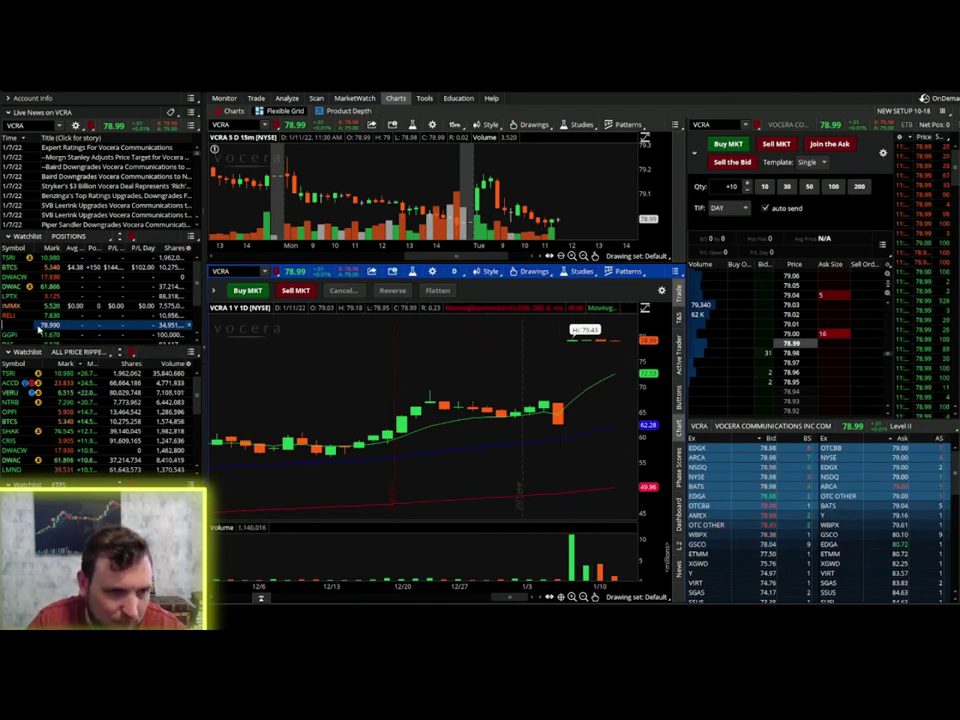
- Review GGPI with several months of candles, then PAE, EPAY, CFVI and MIME, and enlarge the watchlist panel
click(40, 333)
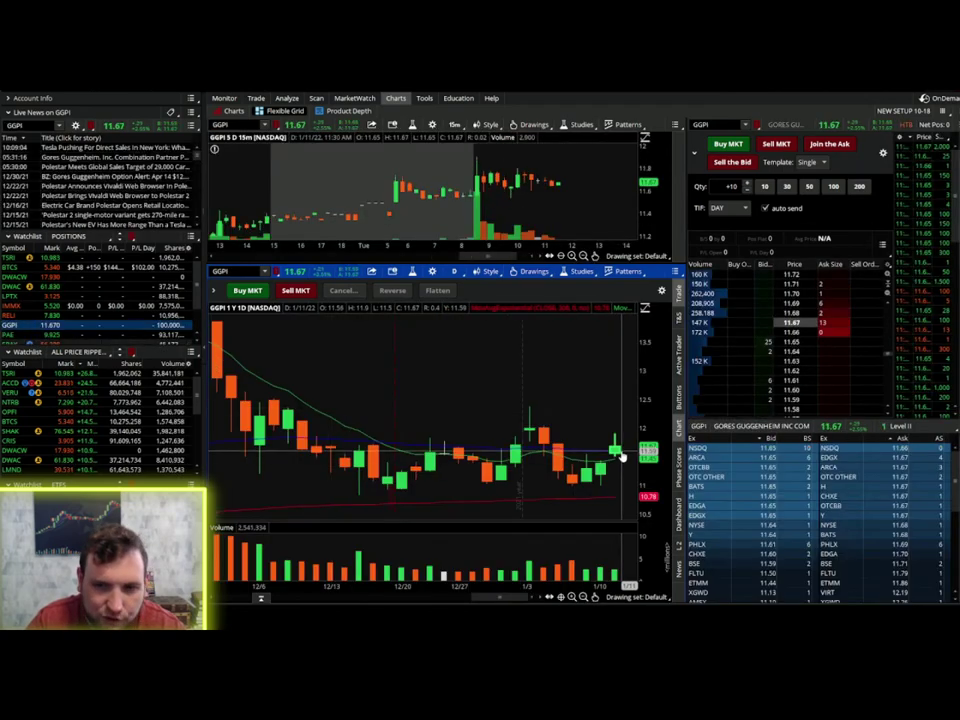
click(585, 597)
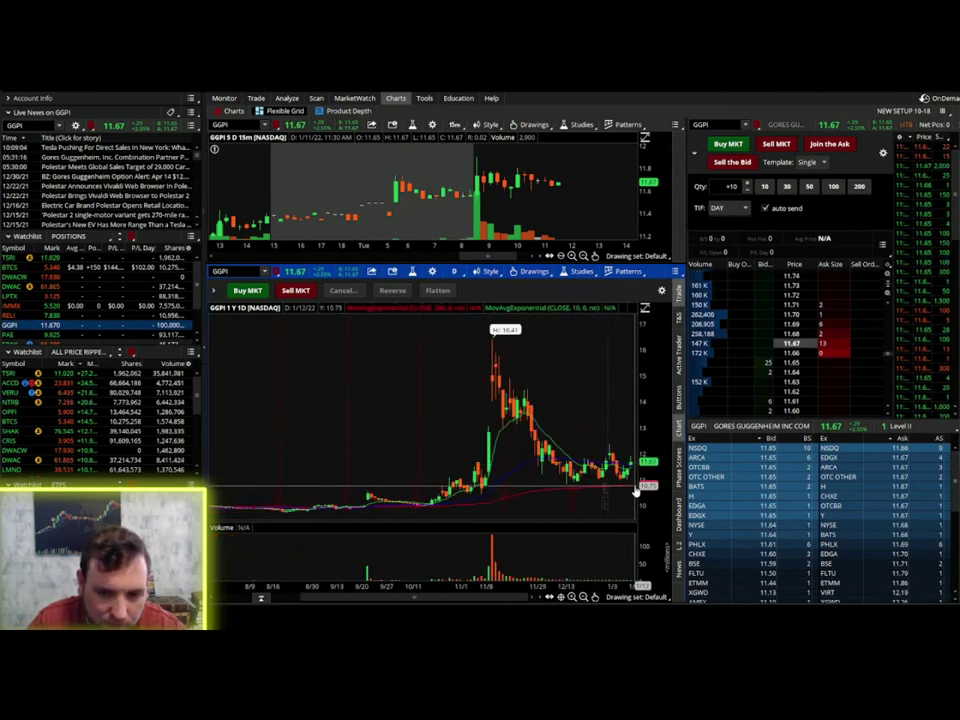
key(Down)
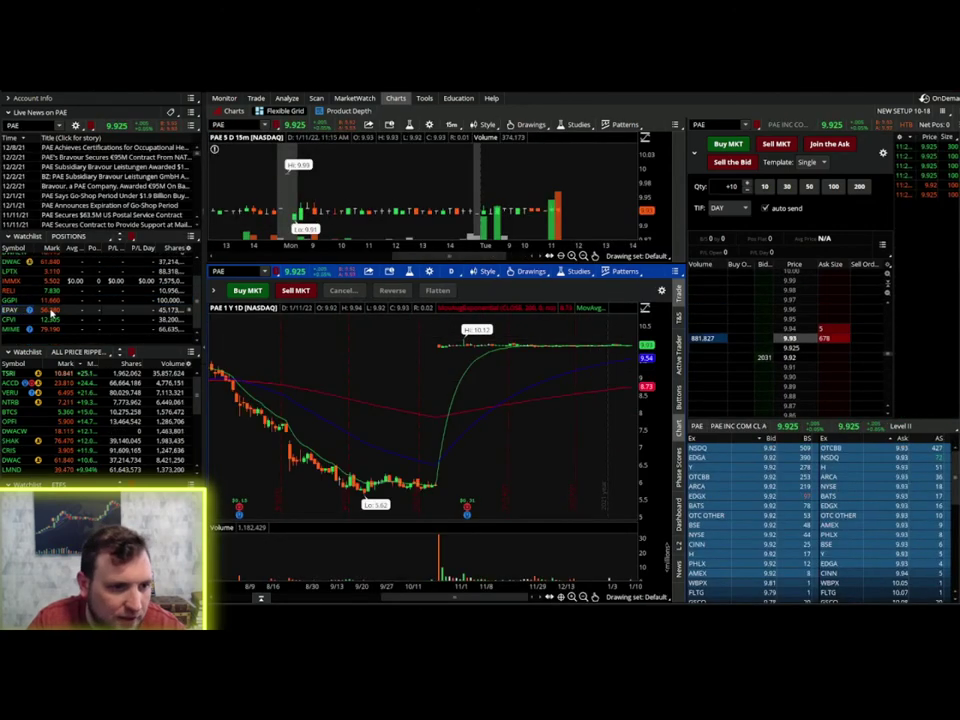
click(18, 309)
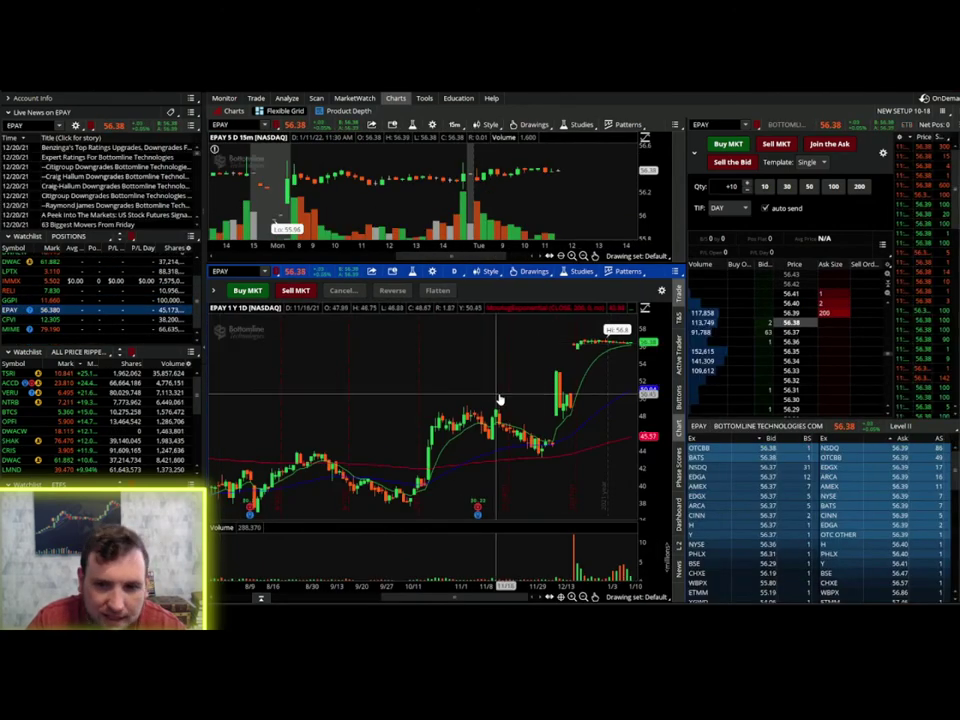
click(14, 319)
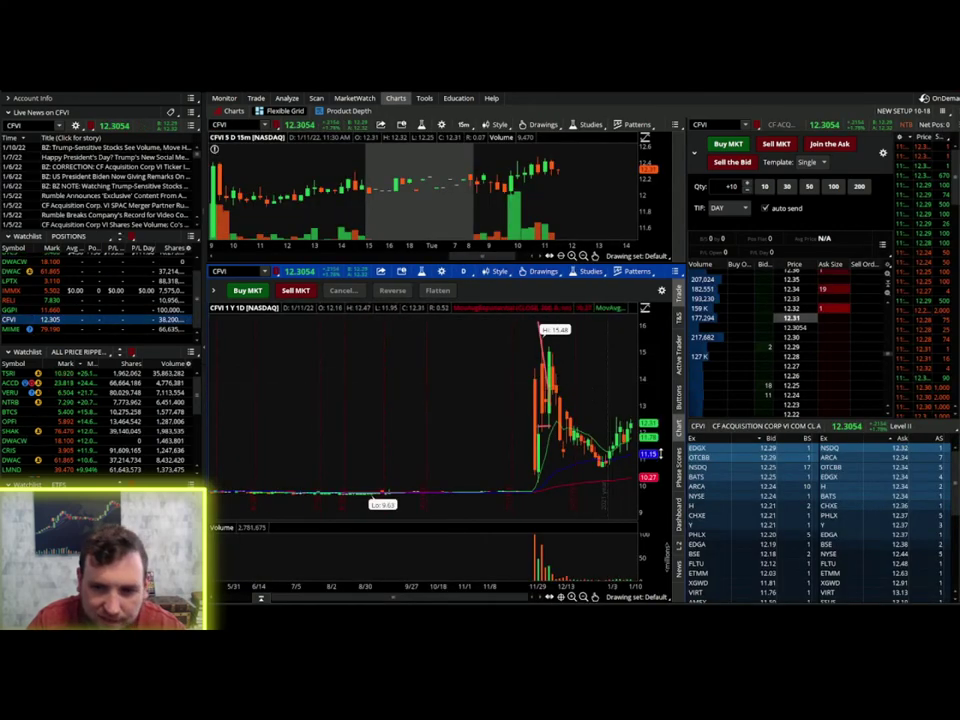
drag(620, 470, 543, 440)
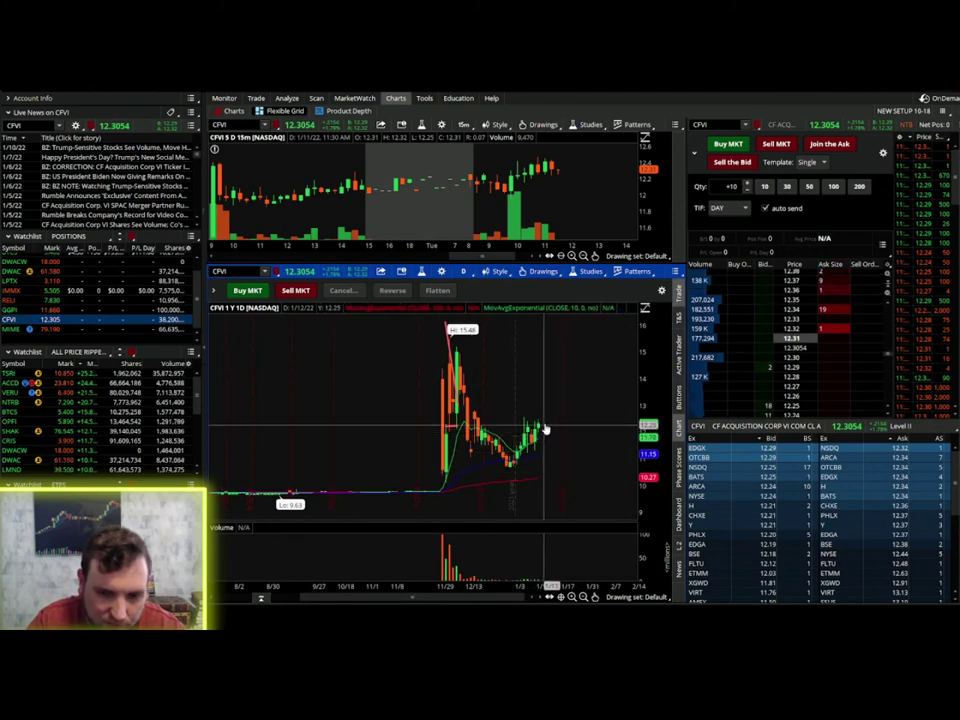
key(Down)
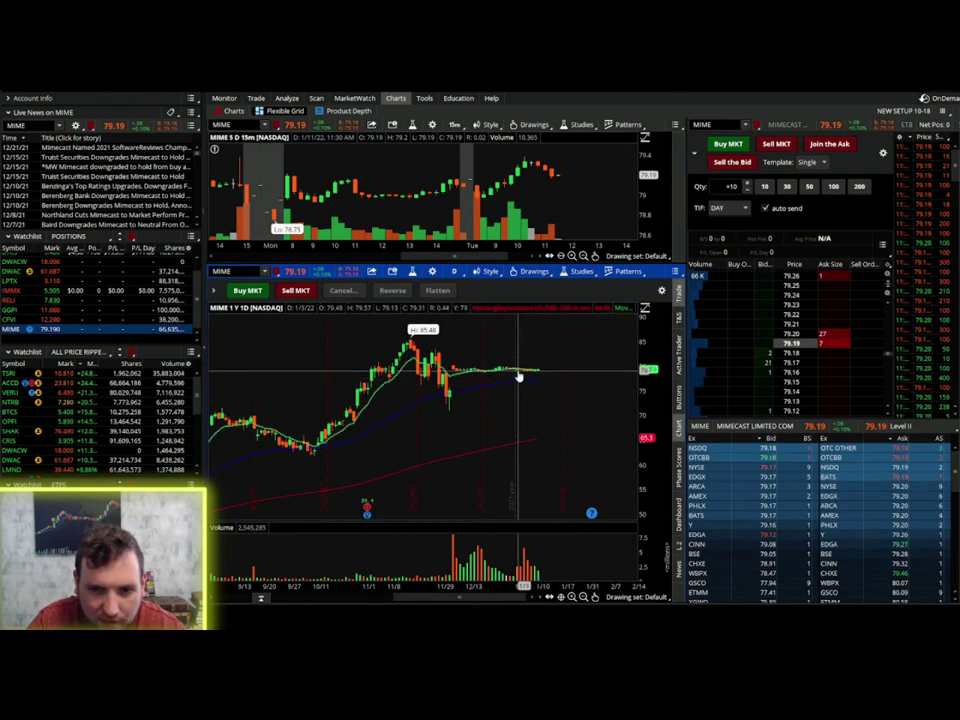
scroll(180, 287, up, 1)
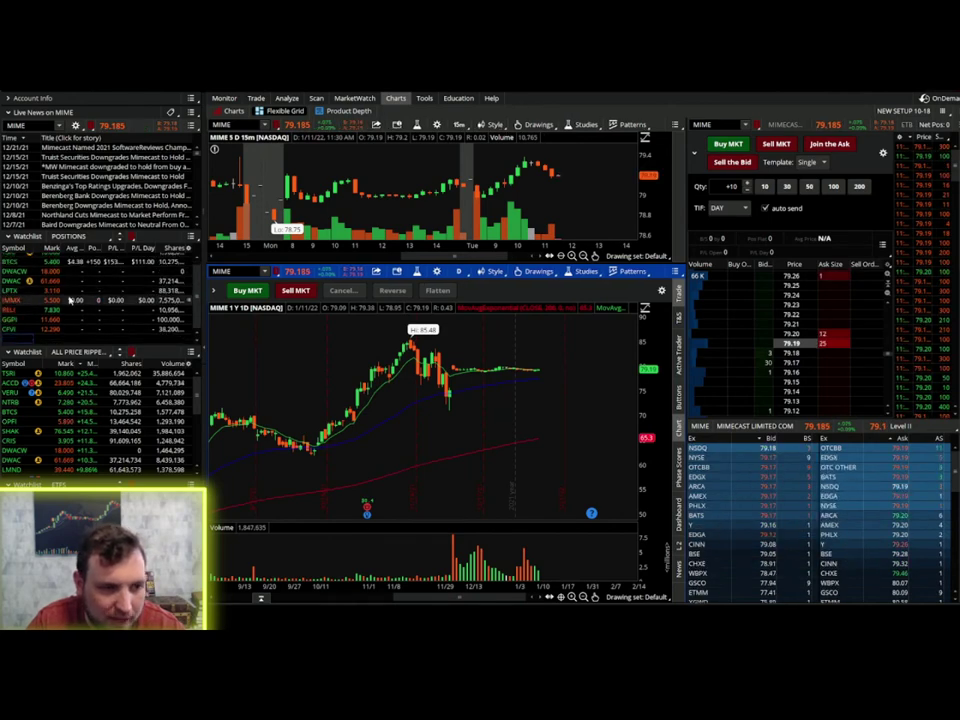
drag(70, 347, 70, 373)
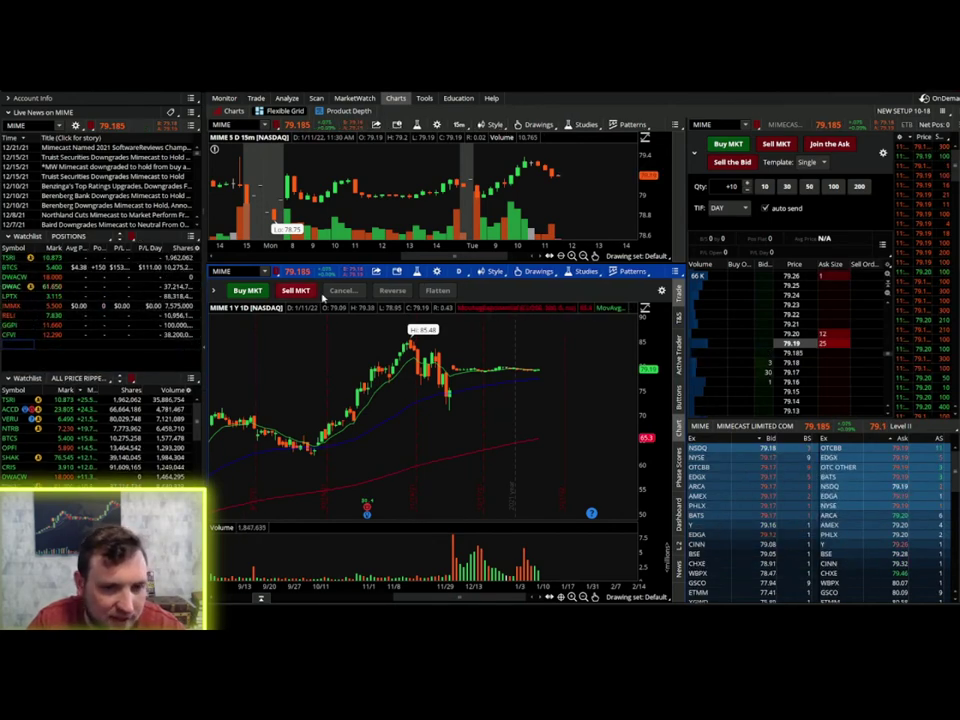
- Make the upper 15-minute chart taller, then view TSRI, BTCS, DWAC, LPTX and IMMX in turn
drag(578, 265, 580, 336)
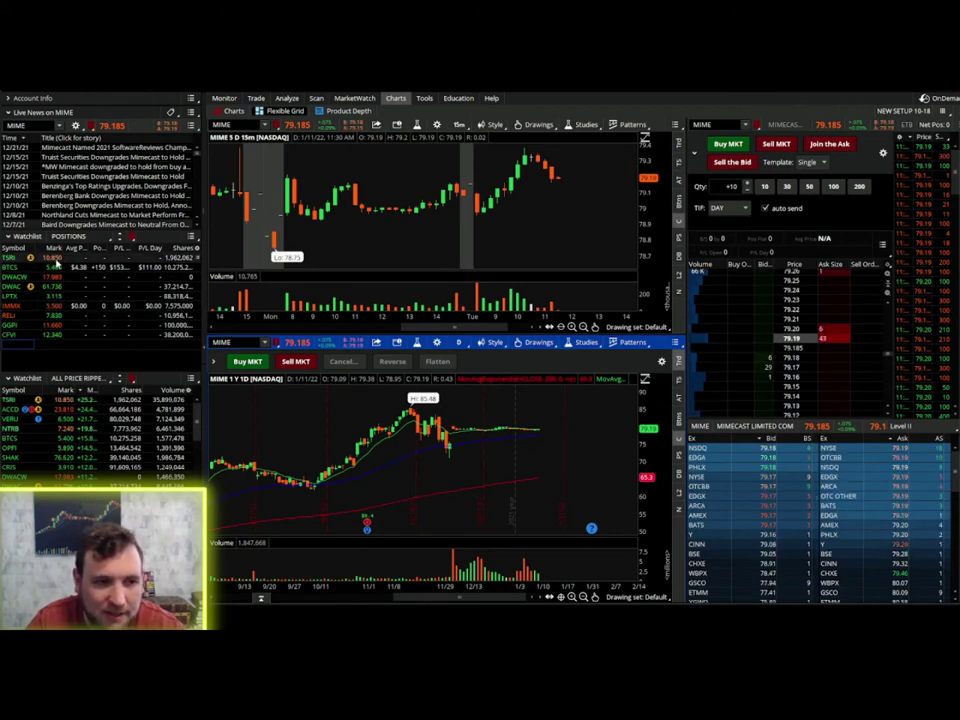
click(50, 259)
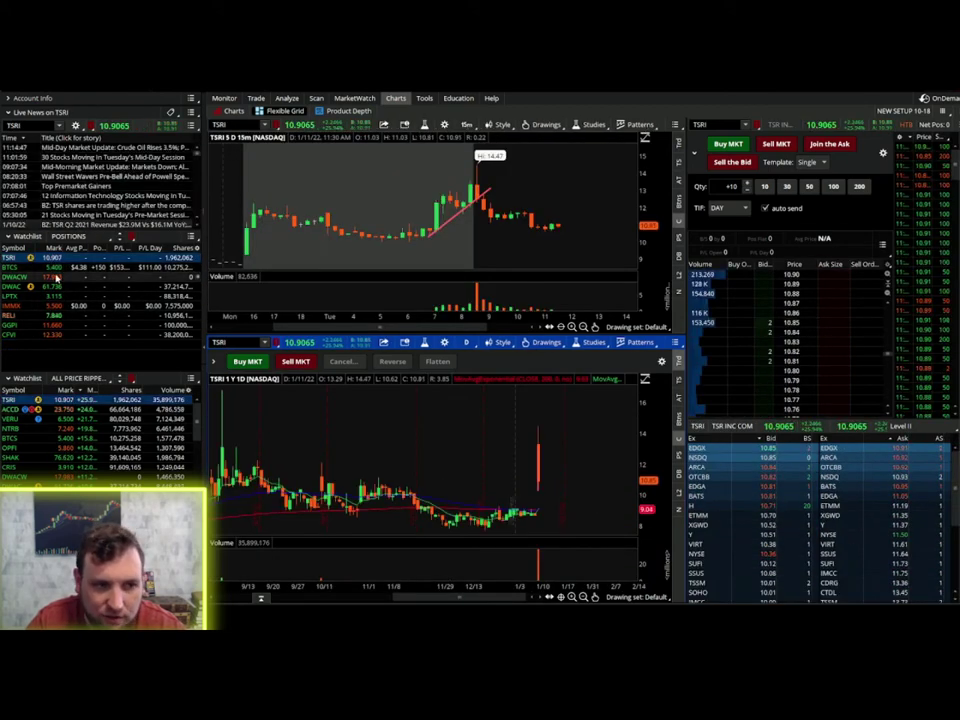
click(60, 268)
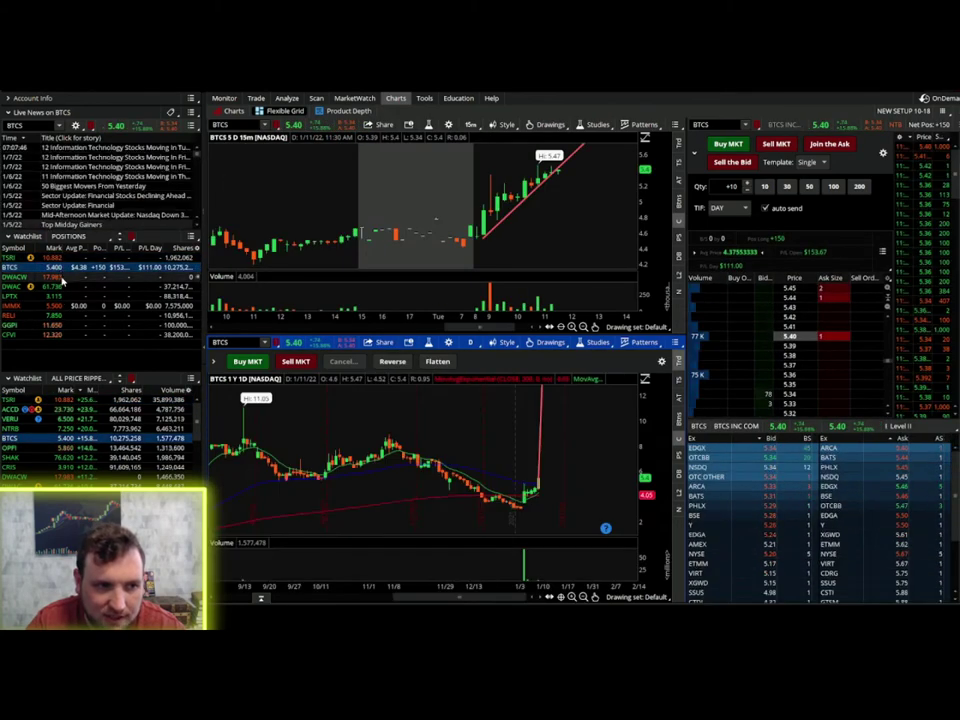
click(60, 287)
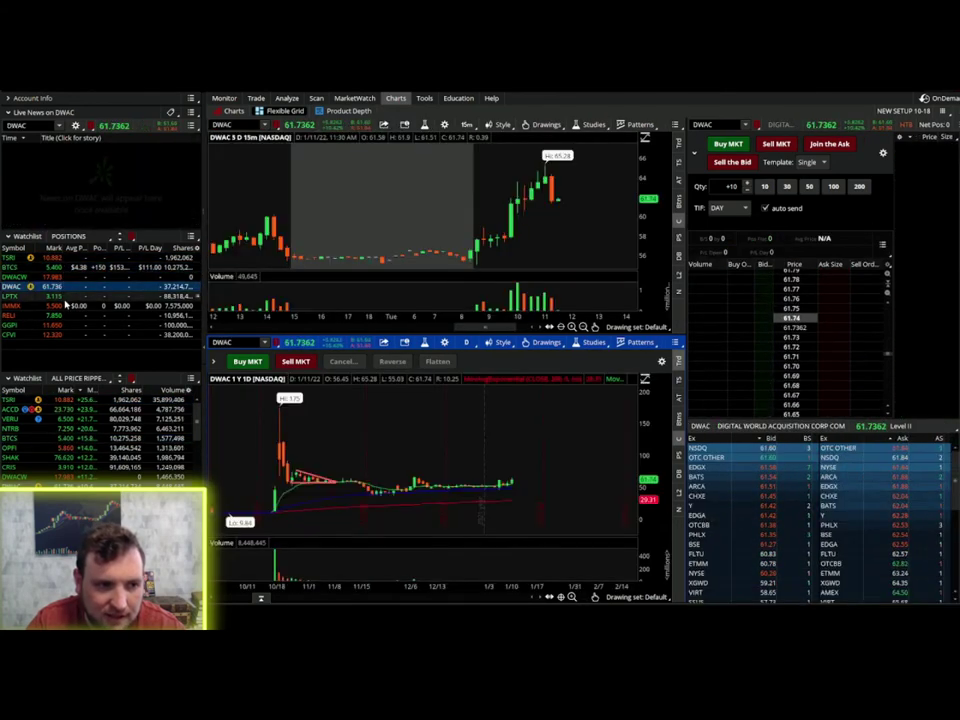
click(52, 298)
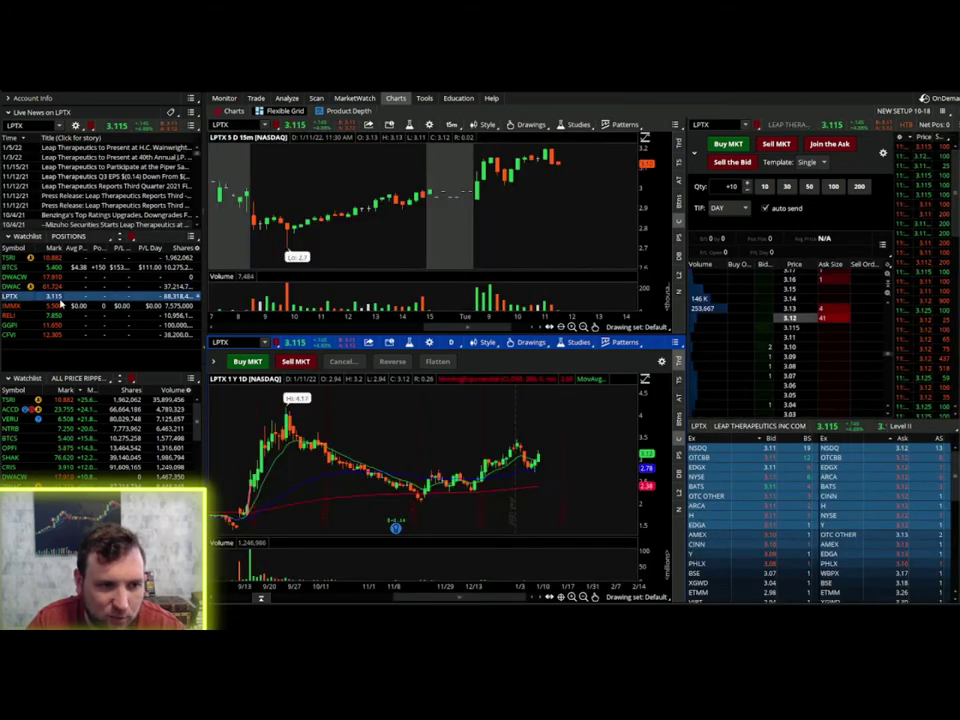
click(55, 306)
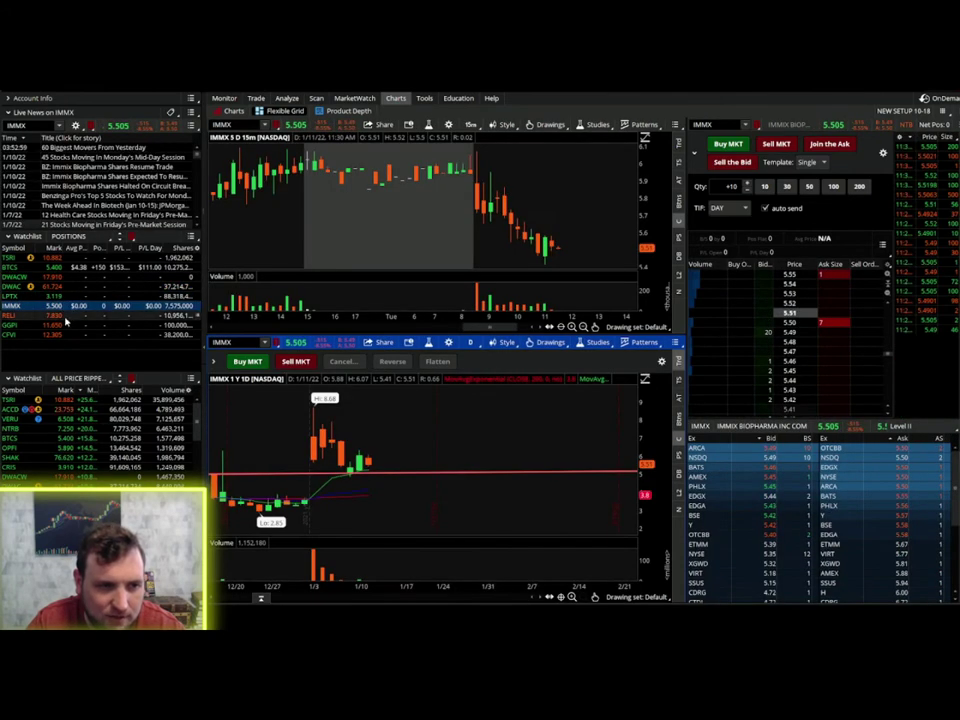
- Check RELI, then select ISIG in the Stock Hacker results and view it on the charts
click(64, 316)
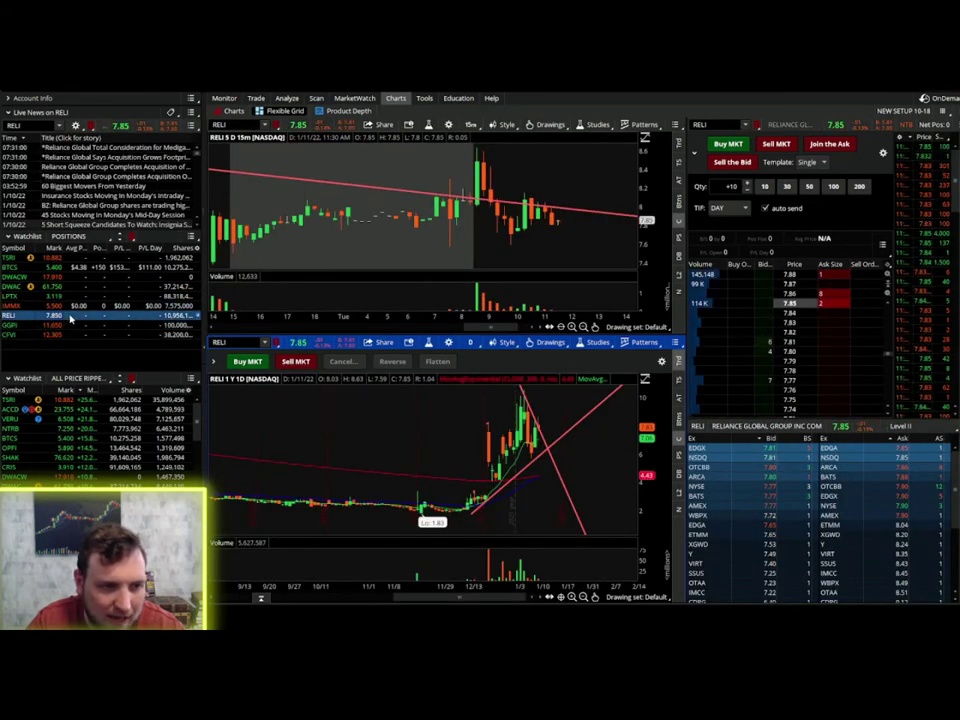
click(341, 102)
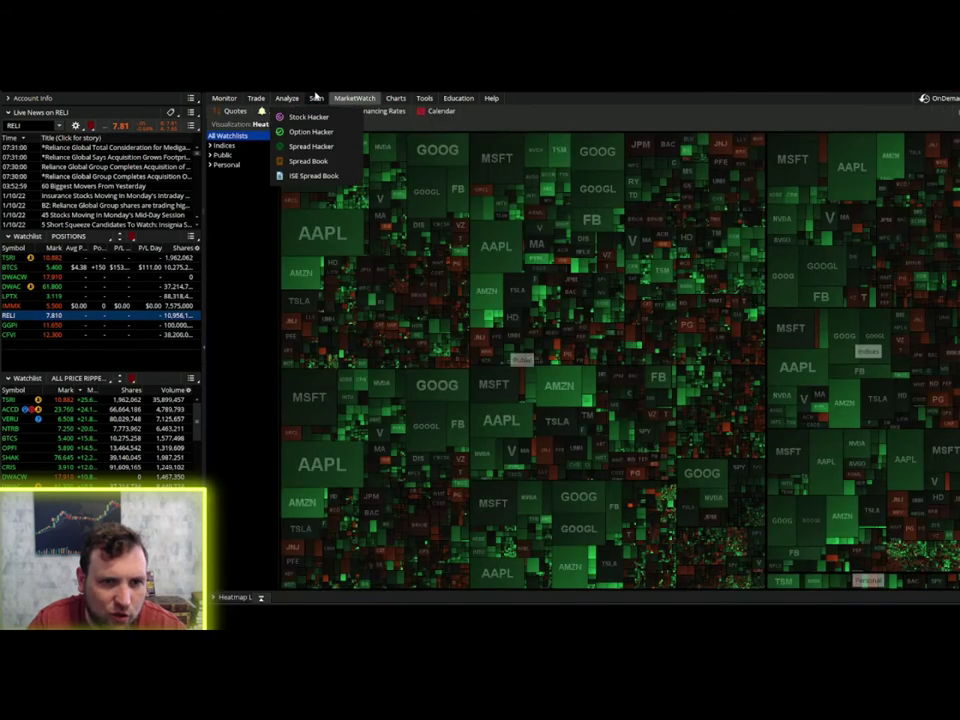
click(315, 98)
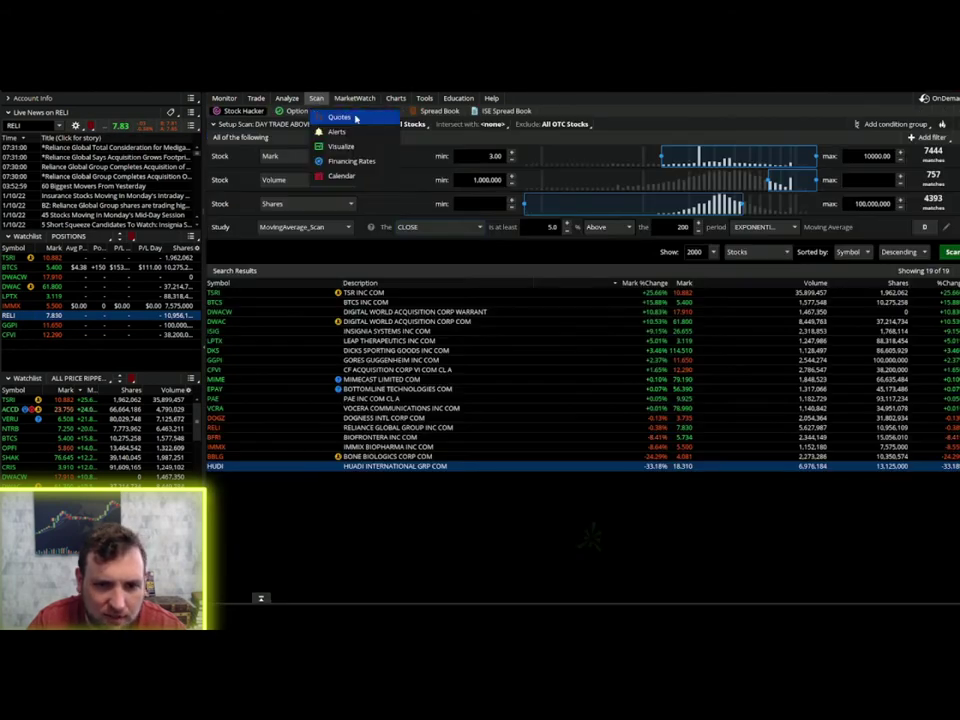
click(248, 332)
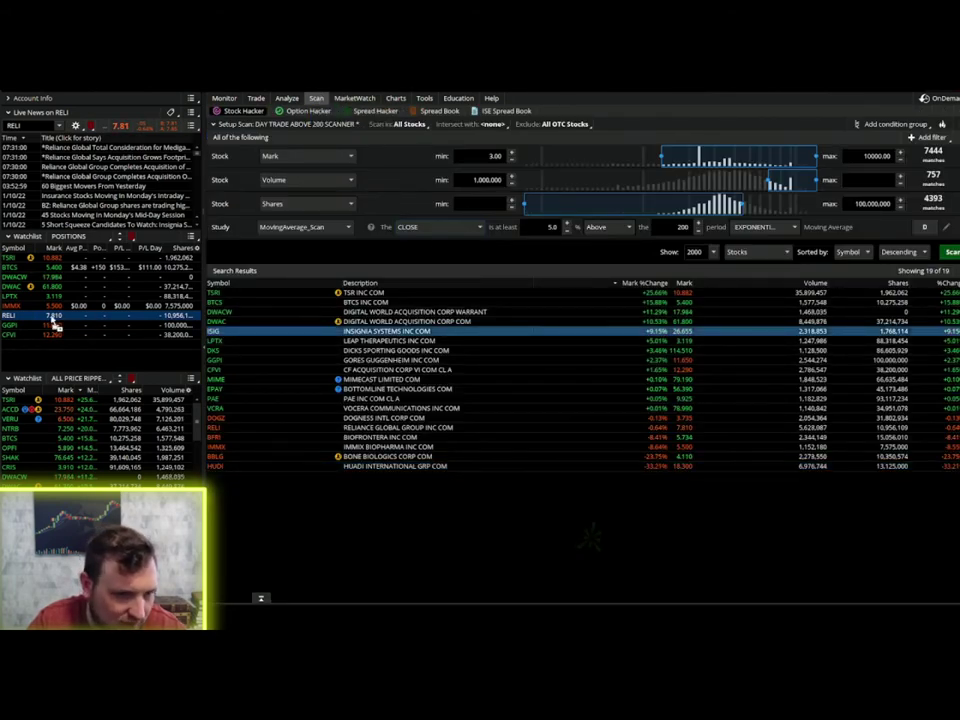
click(397, 97)
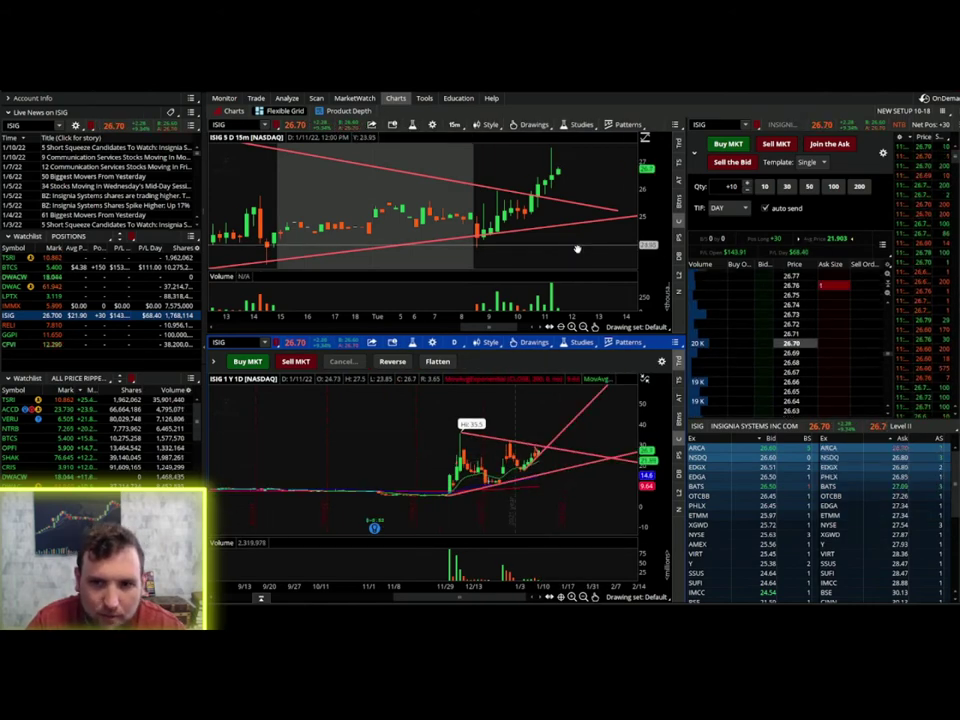
scroll(600, 235, down, 4)
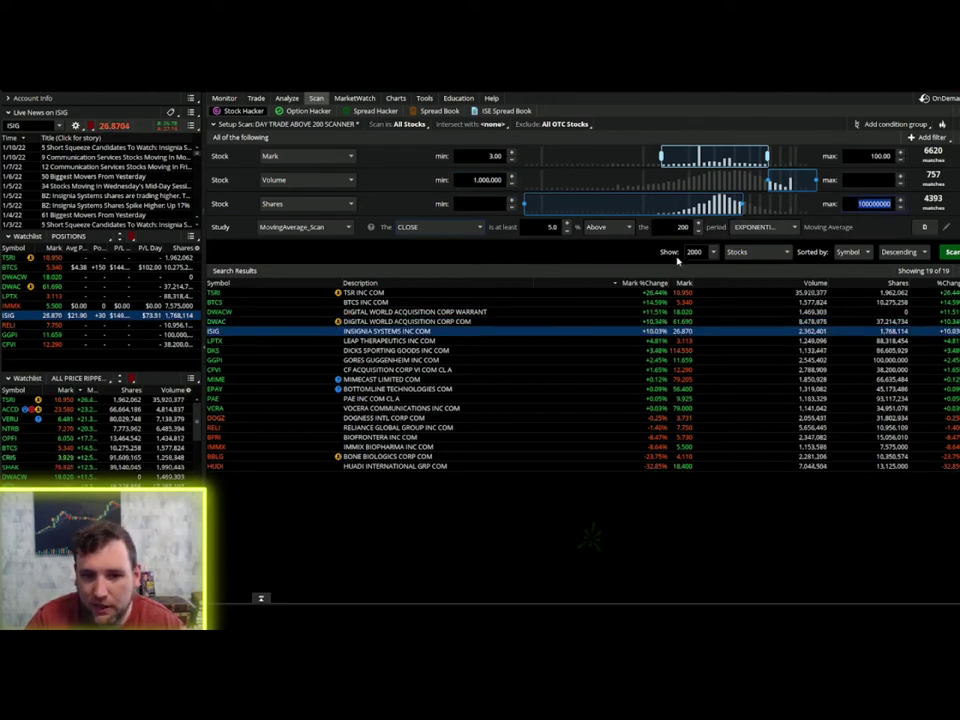
- Return to the charts, load TSRI, and zoom its daily chart out to a full year
click(396, 98)
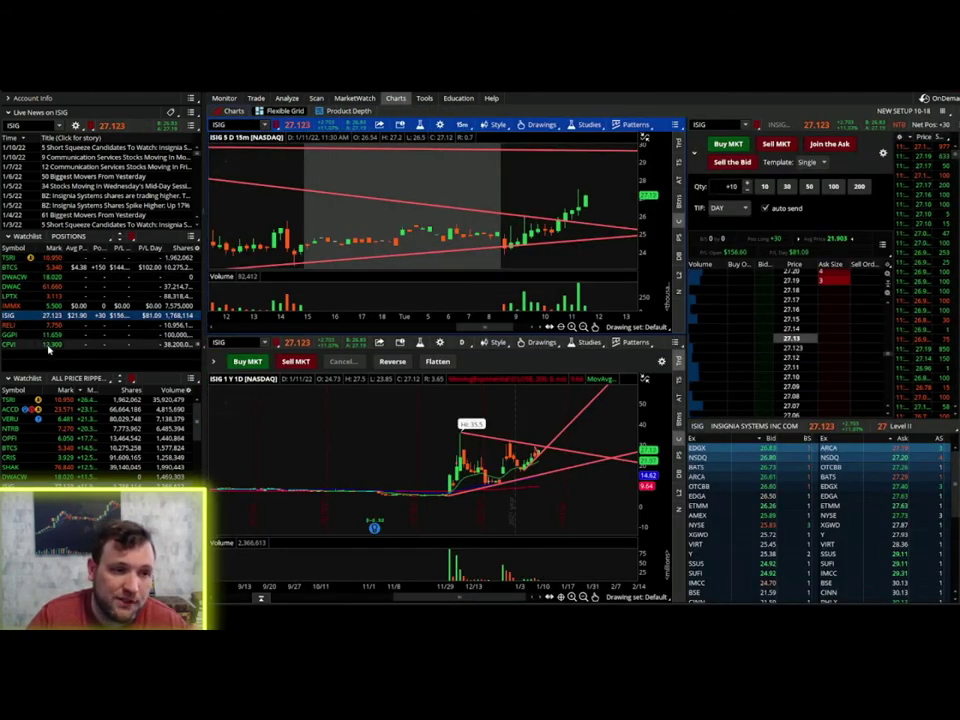
click(55, 259)
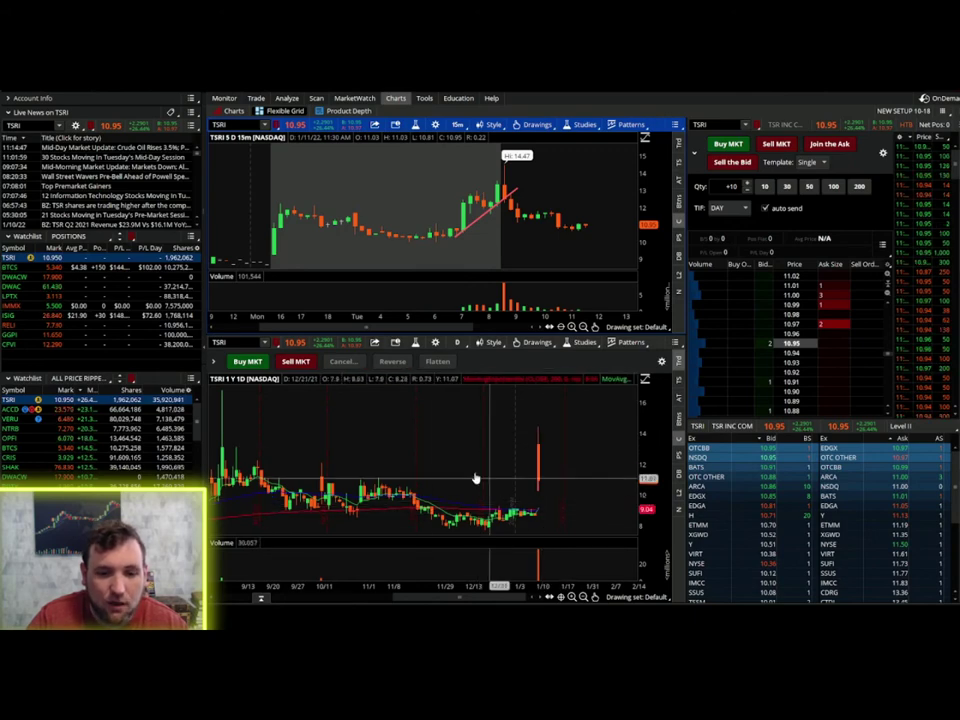
click(585, 596)
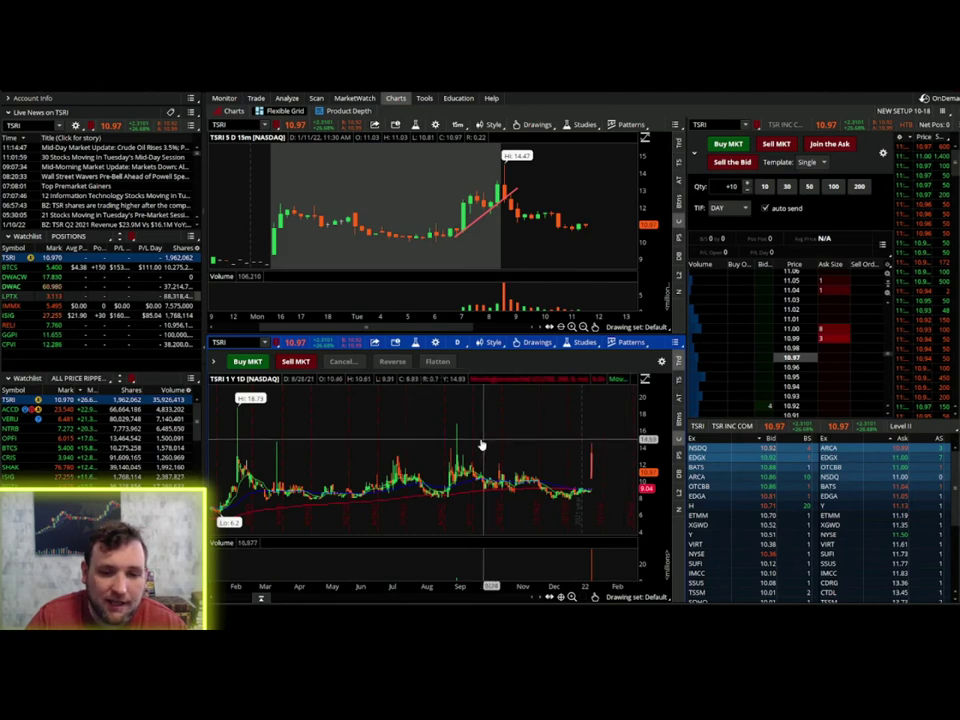
- Enlarge TSRI's daily chart, zoom into January–August 2021 and pan forward, then restore the year view and chart sizes
drag(482, 313, 506, 287)
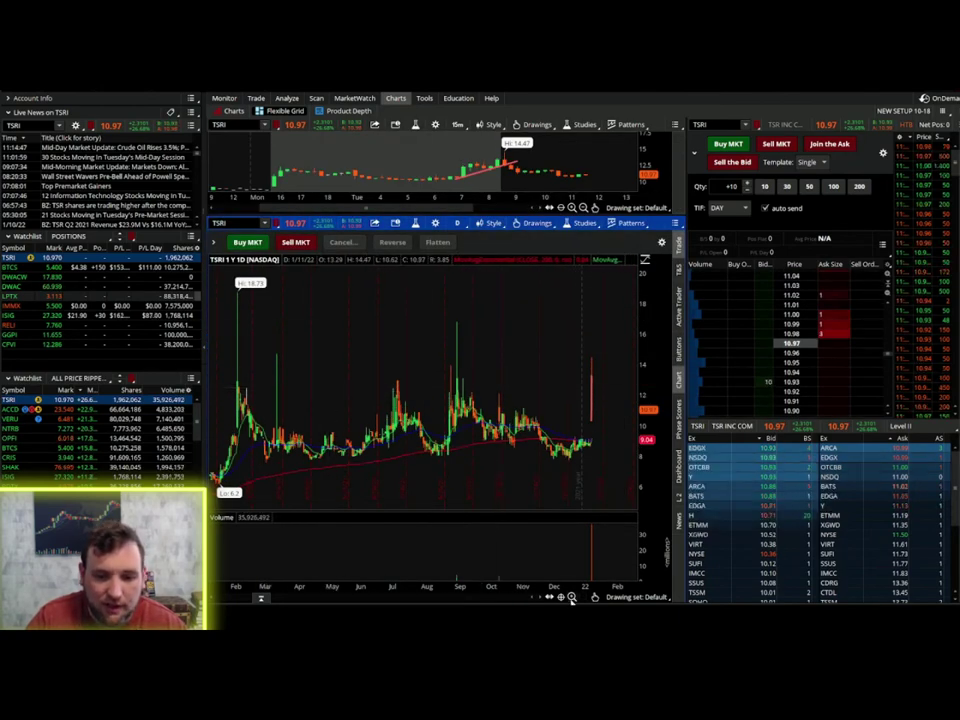
drag(572, 598, 325, 589)
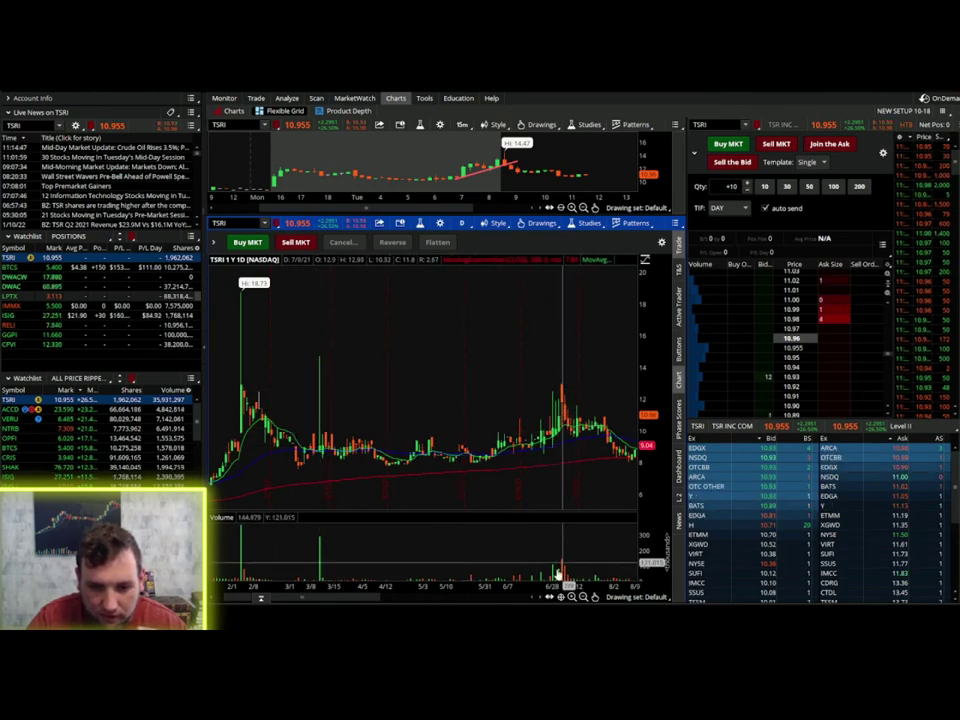
drag(390, 598, 480, 596)
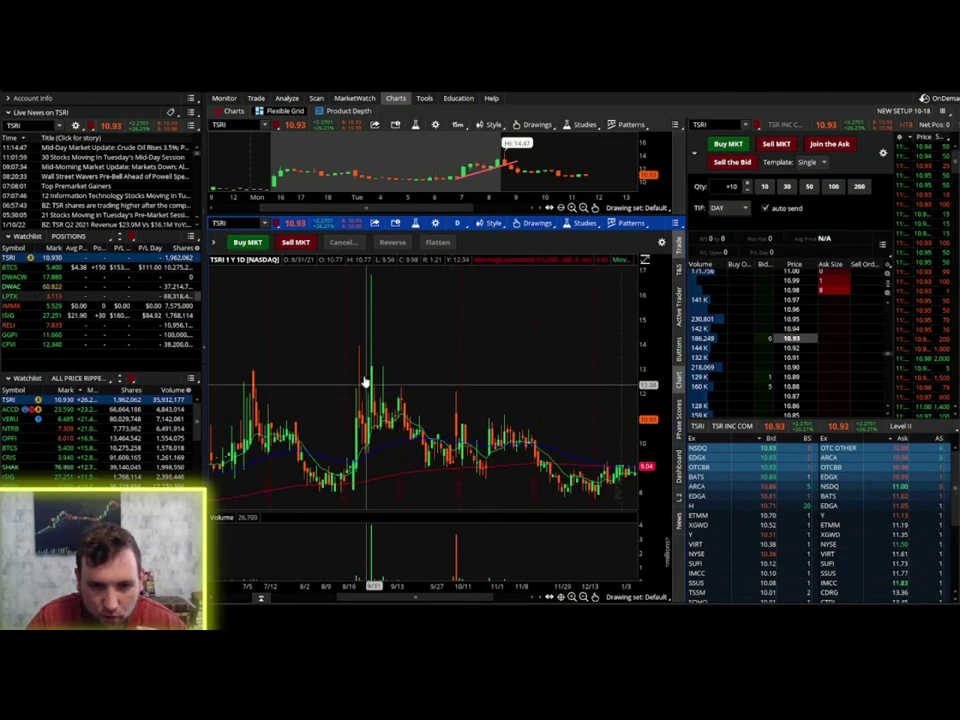
click(593, 597)
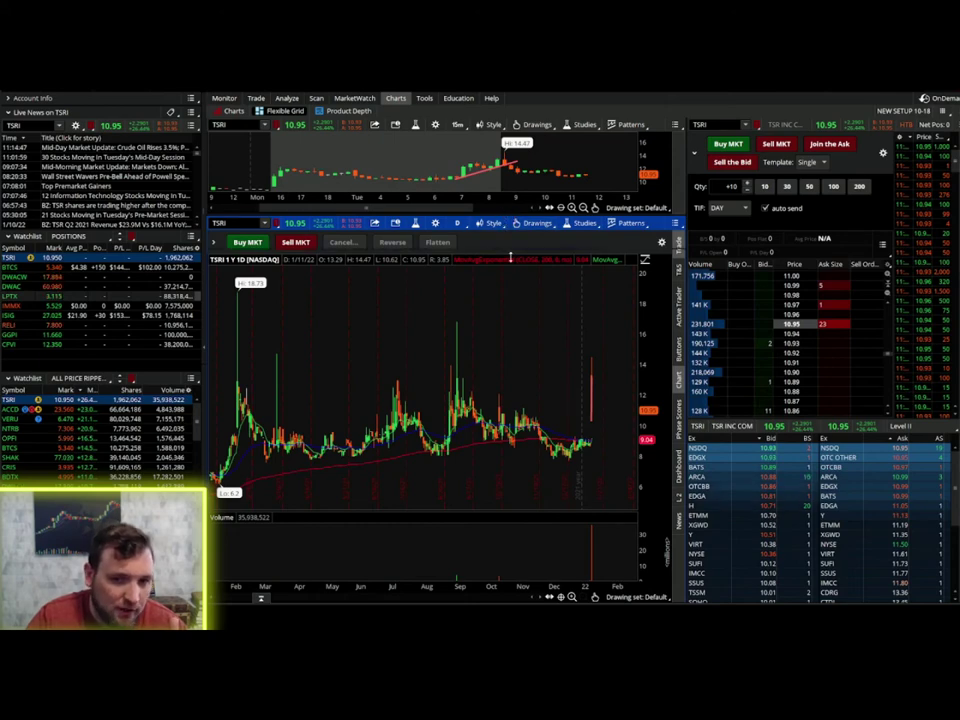
drag(544, 215, 547, 366)
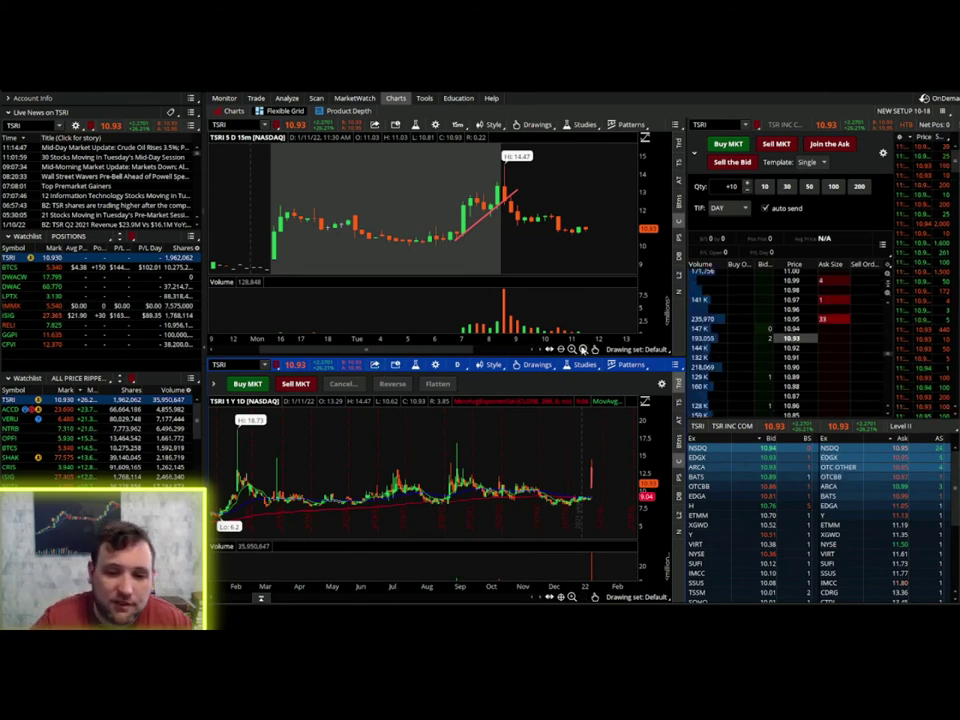
- Pan the 5-day chart back to earlier days, then move to DWAC in the watchlist
click(578, 351)
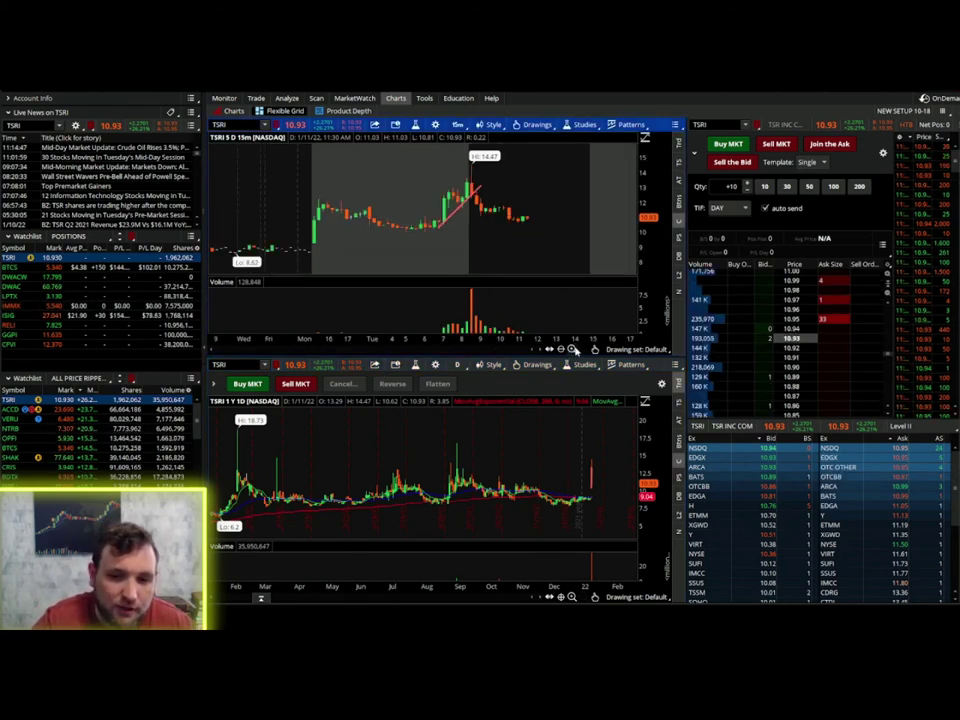
click(576, 350)
drag(549, 350, 427, 337)
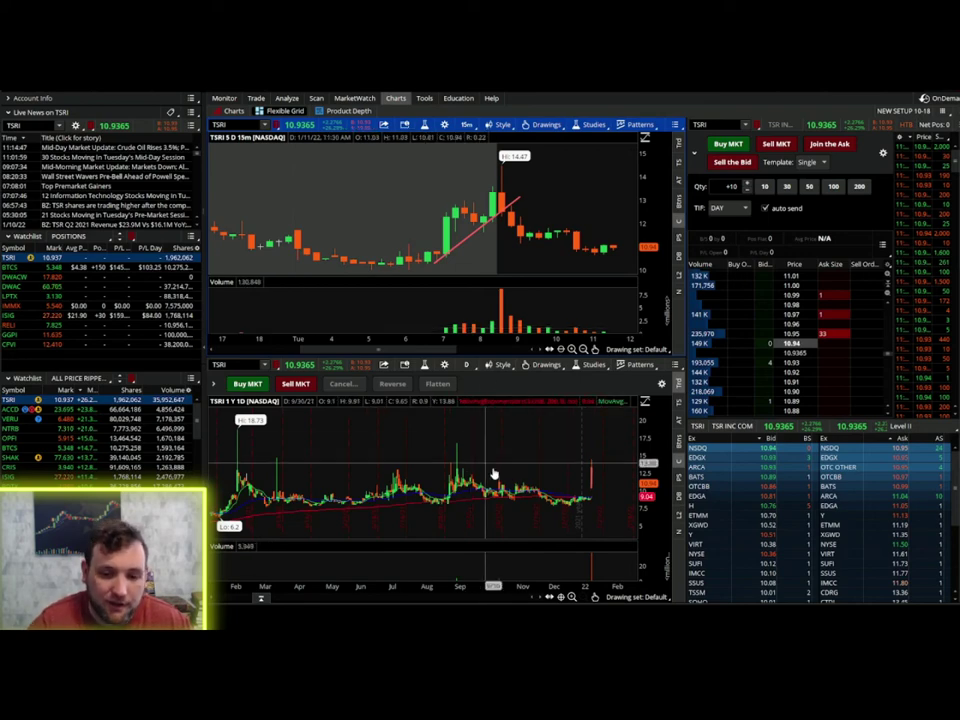
key(Down)
key(Down)
key(Down)
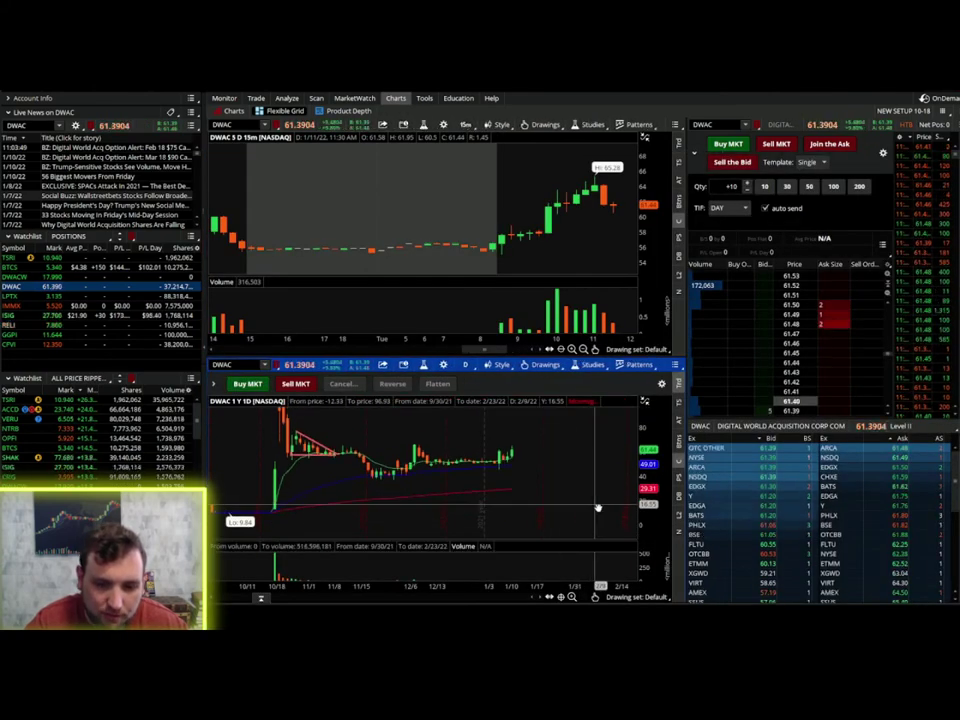
- Load CFVI from the watchlist and zoom its daily chart out to include the mid-November spike
click(81, 334)
click(88, 344)
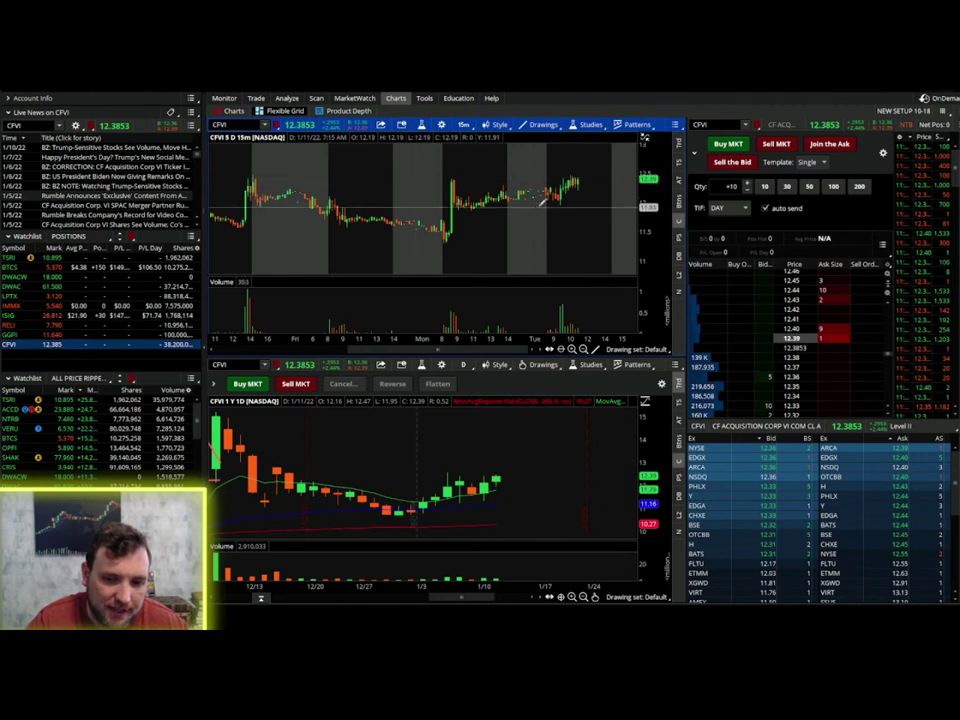
click(585, 598)
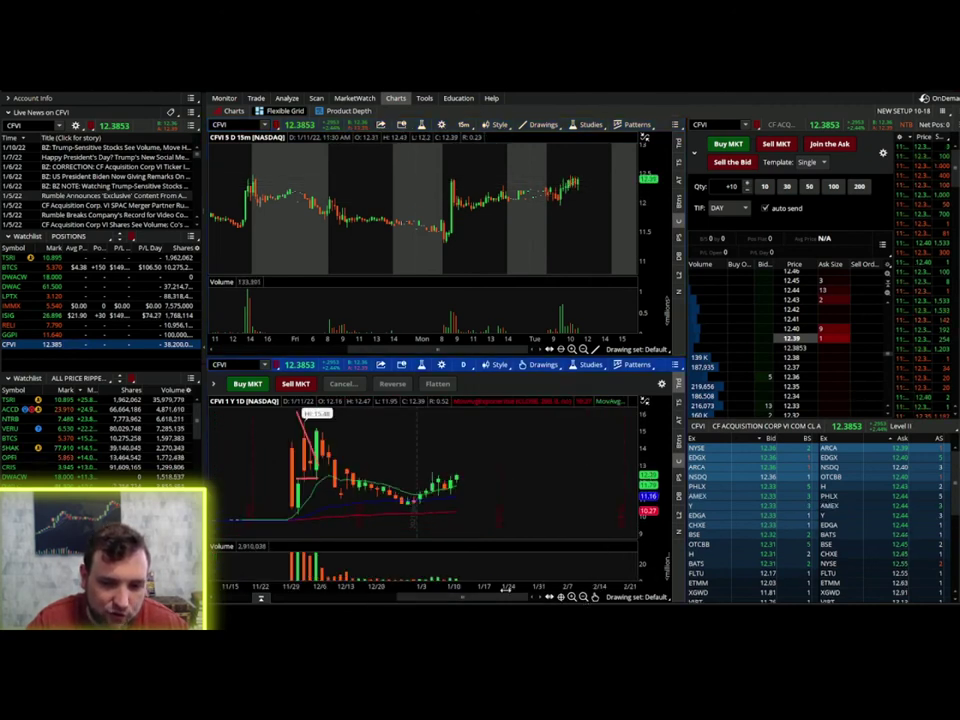
click(465, 366)
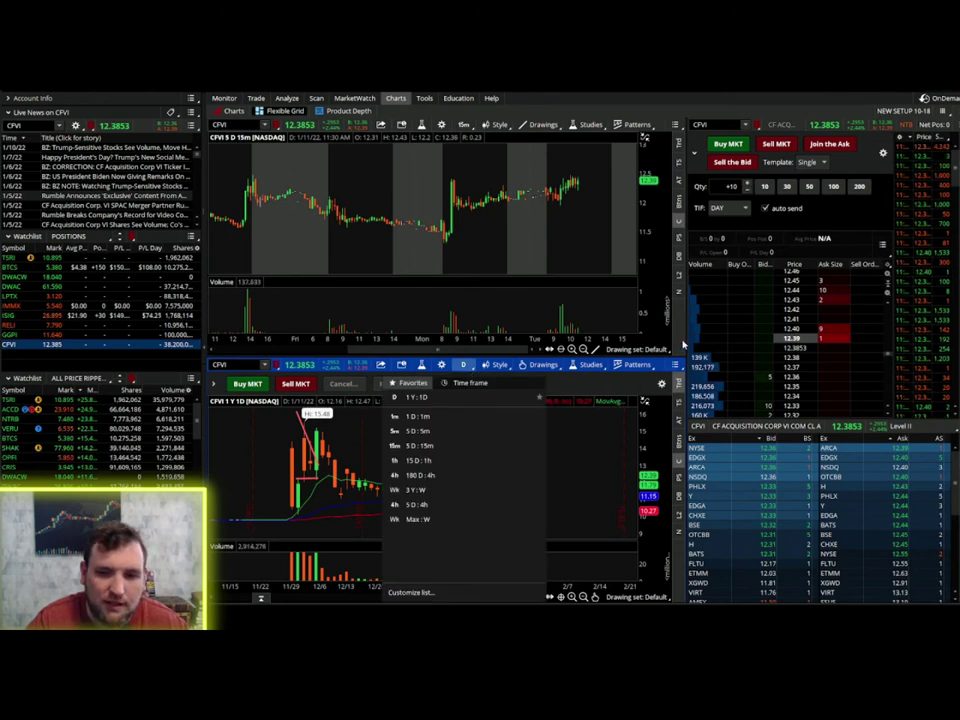
click(513, 397)
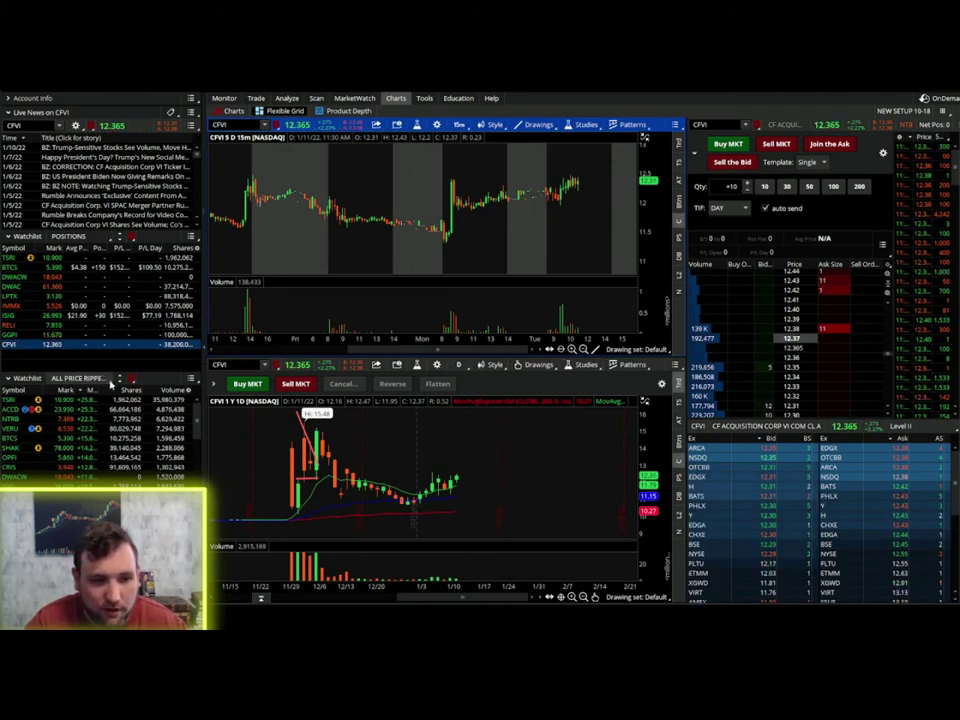
- Switch the lower watchlist to the Personal scan DAY TRADE ABOVE 200 SCANNER
click(107, 381)
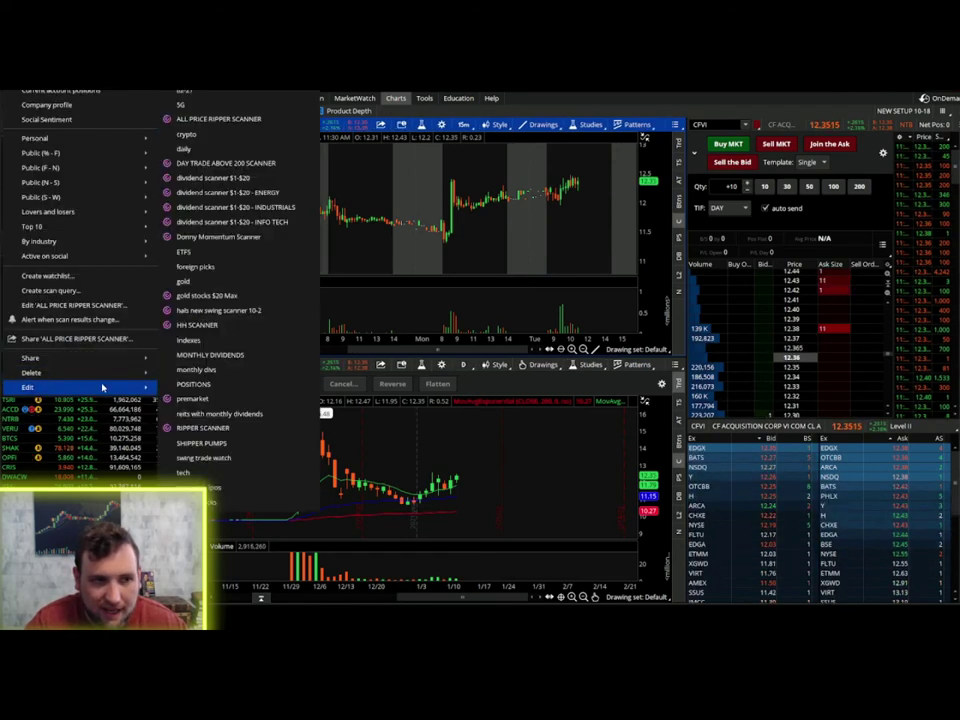
mouse_move(101, 139)
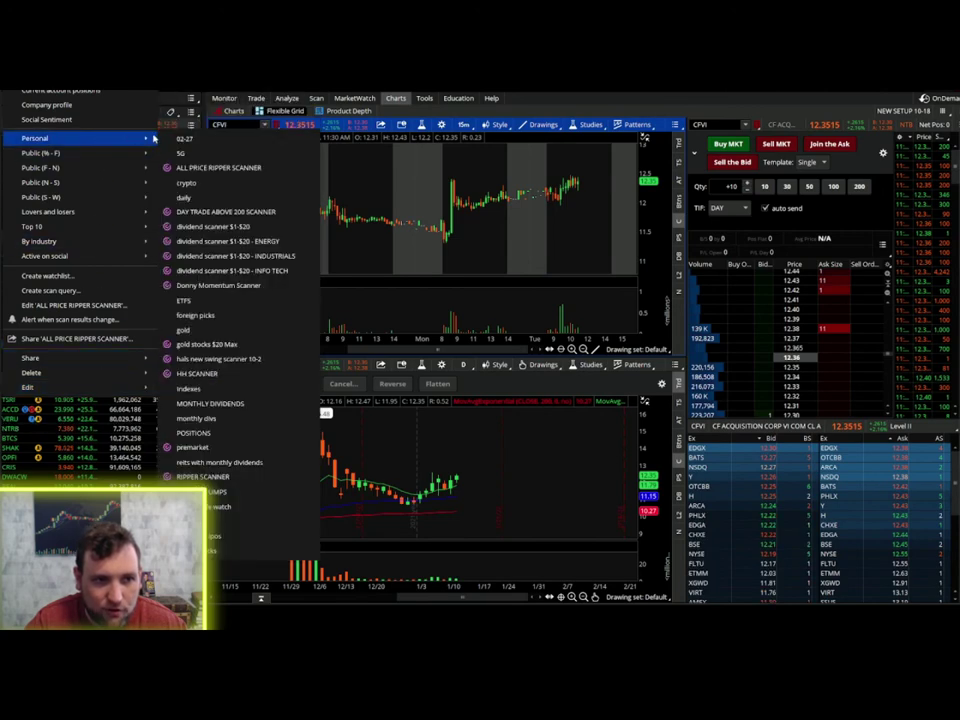
click(268, 211)
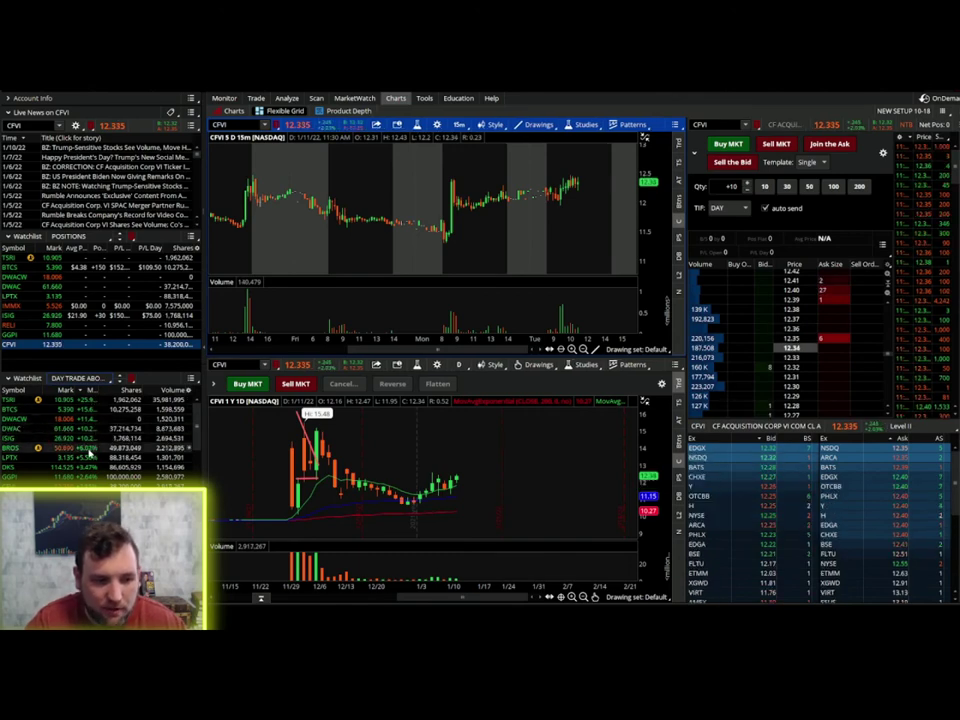
- Load BROS (Dutch Bros) and pan its daily chart back to early November
click(60, 448)
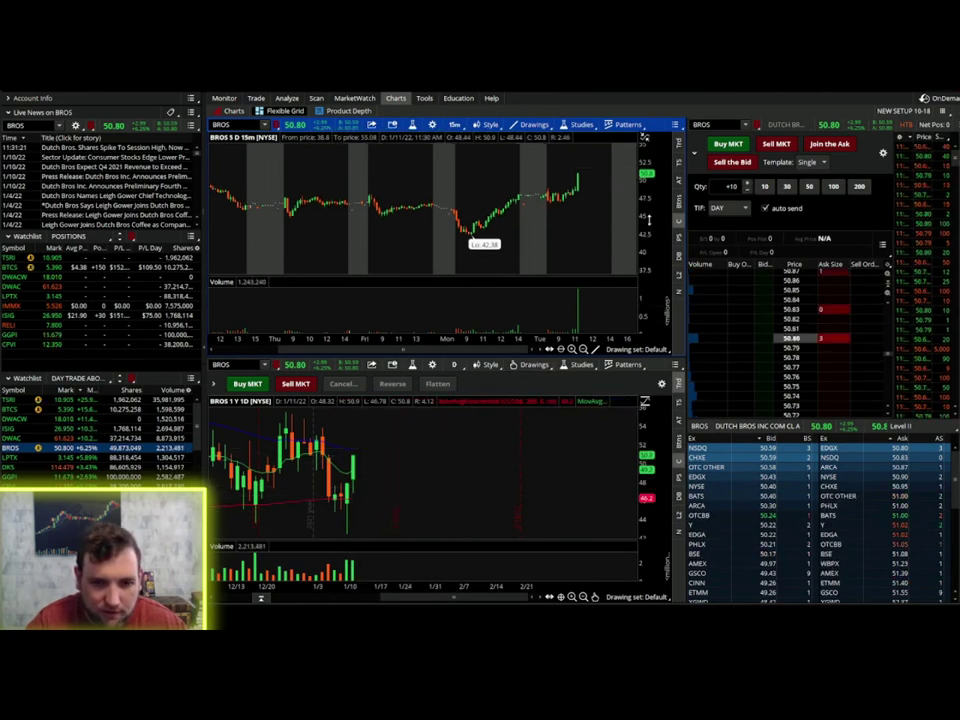
drag(354, 457, 512, 515)
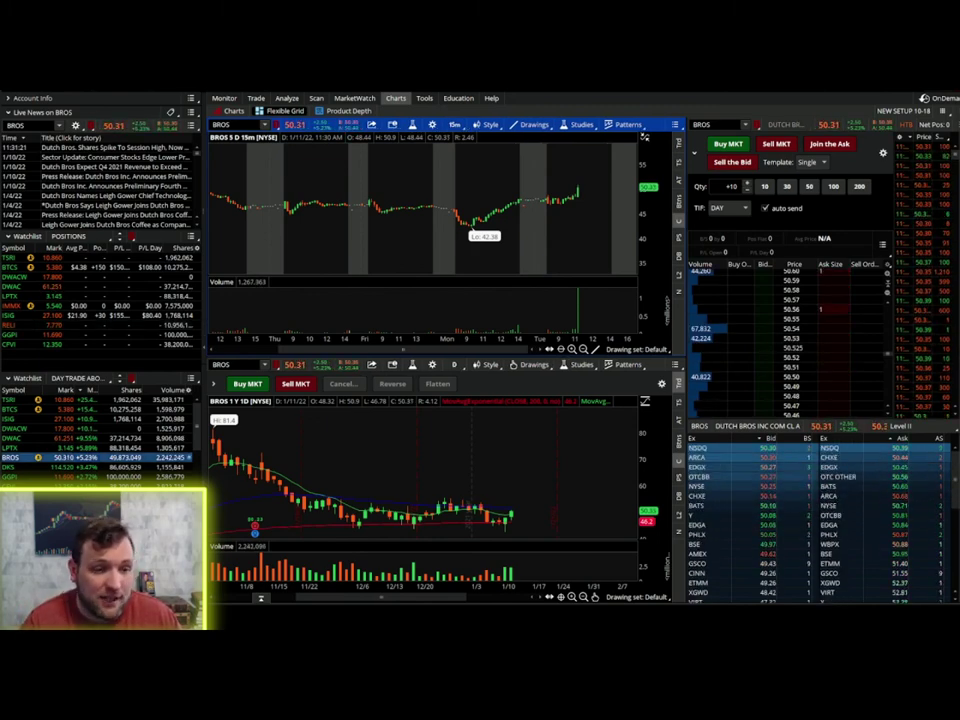
- Load BTCS, then DWACW, then LPTX (Leap Therapeutics, near 3.15) into the linked charts
click(92, 430)
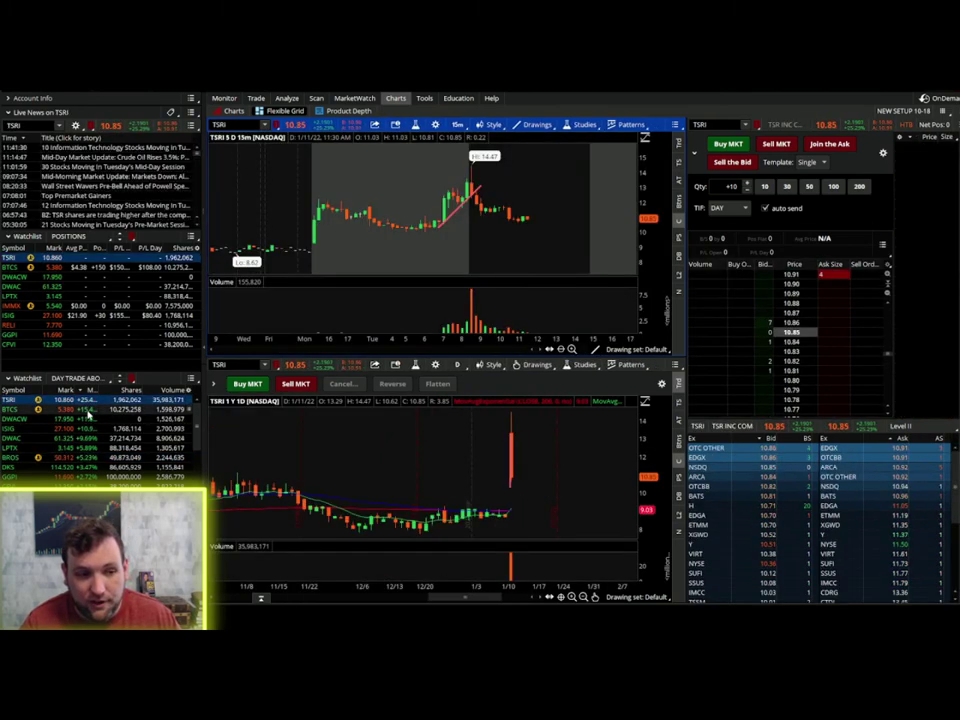
click(91, 425)
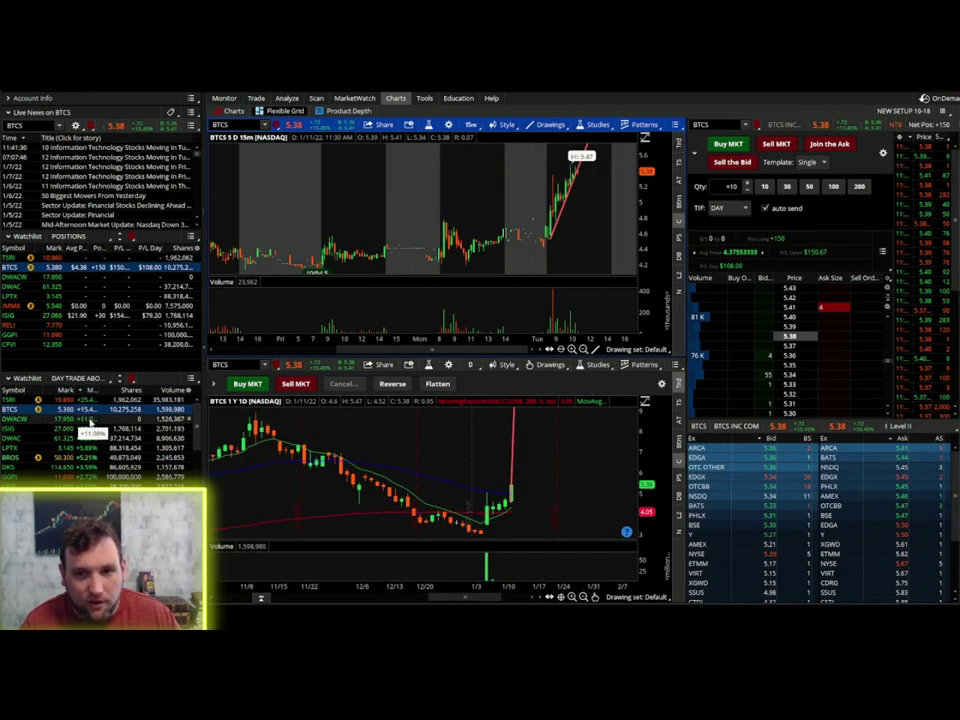
click(90, 419)
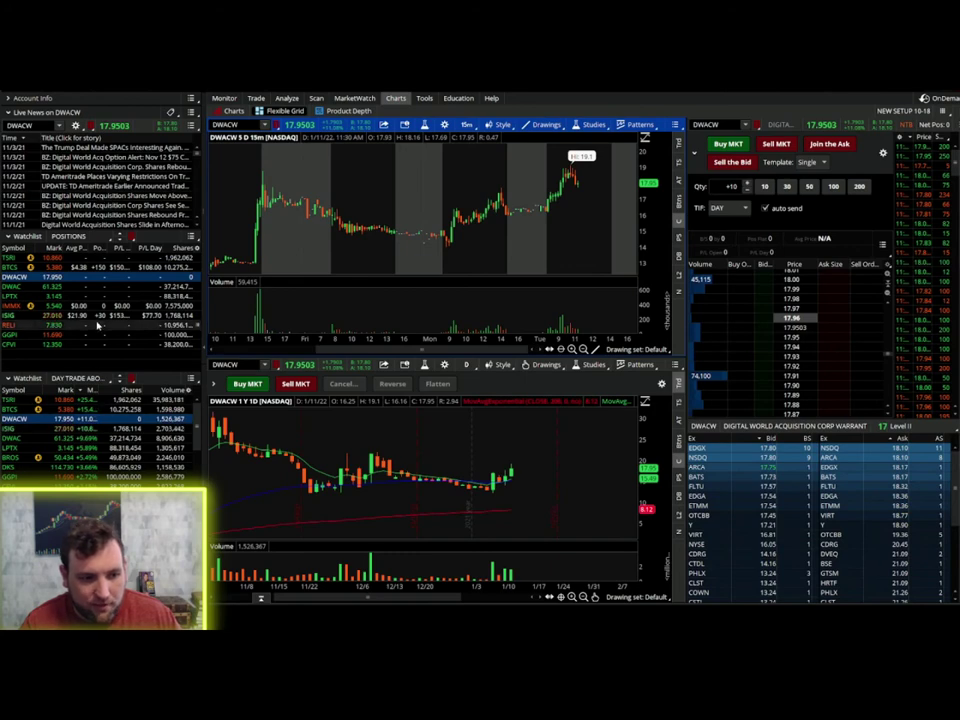
click(88, 448)
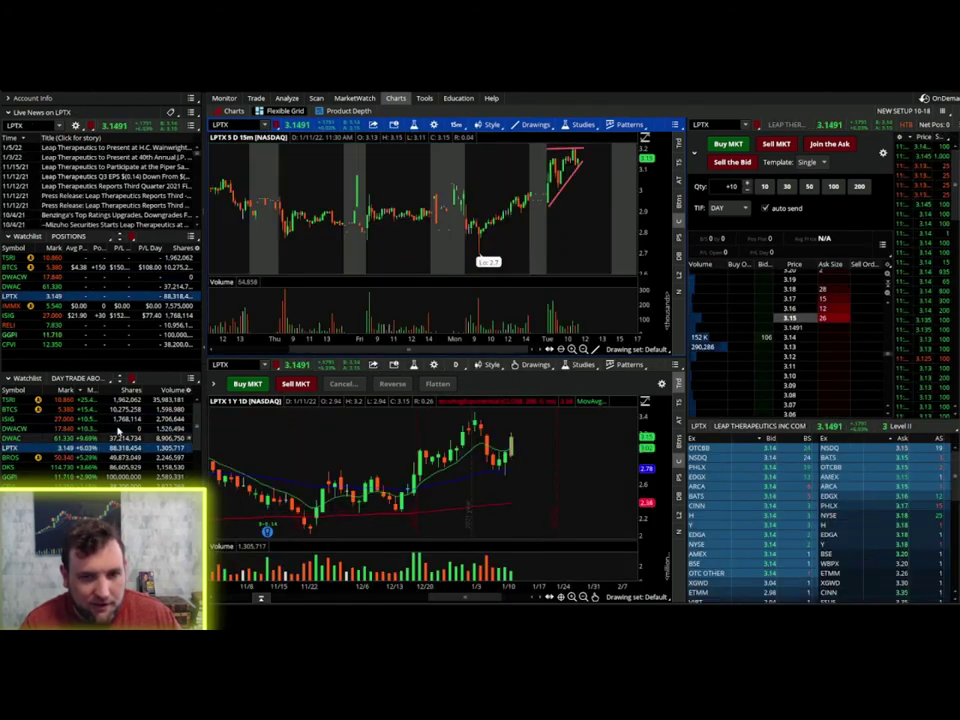